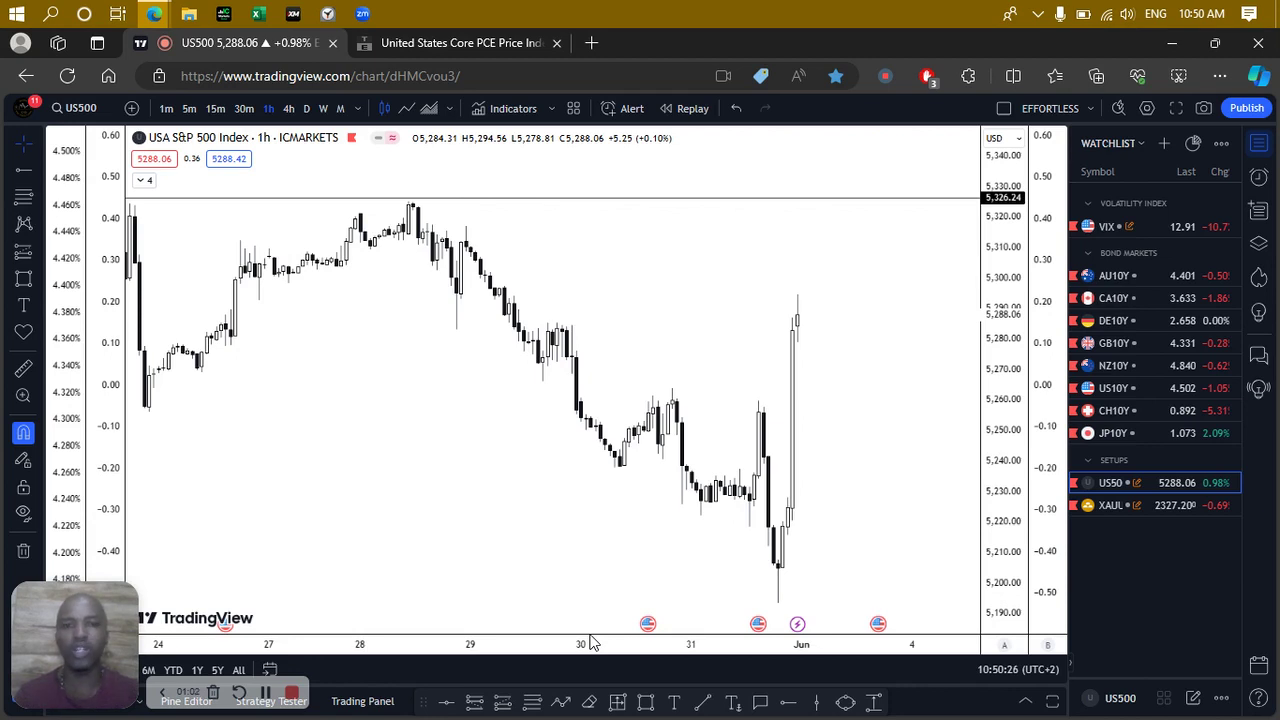
# Place a vertical line on the US500 hourly chart at Fri 31 May '24 14:00, the time of the US news event.
pyautogui.moveTo(760, 634)
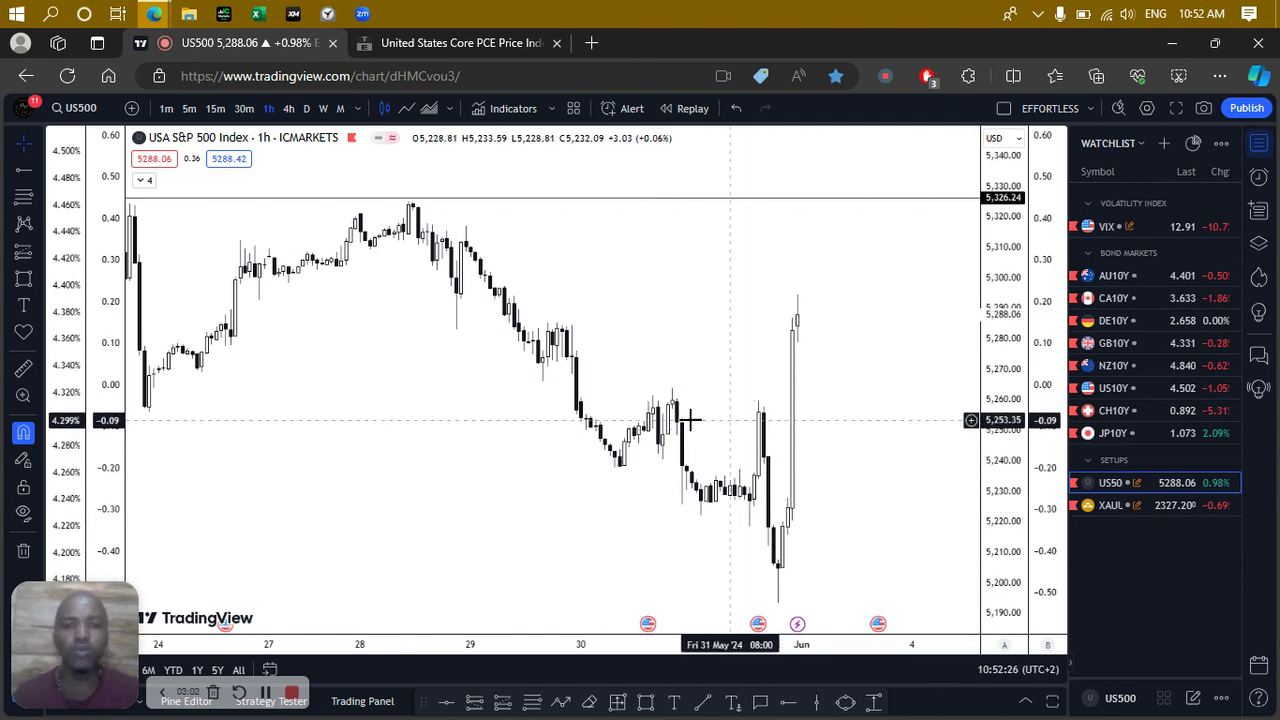
pyautogui.scroll(2, 600, 380)
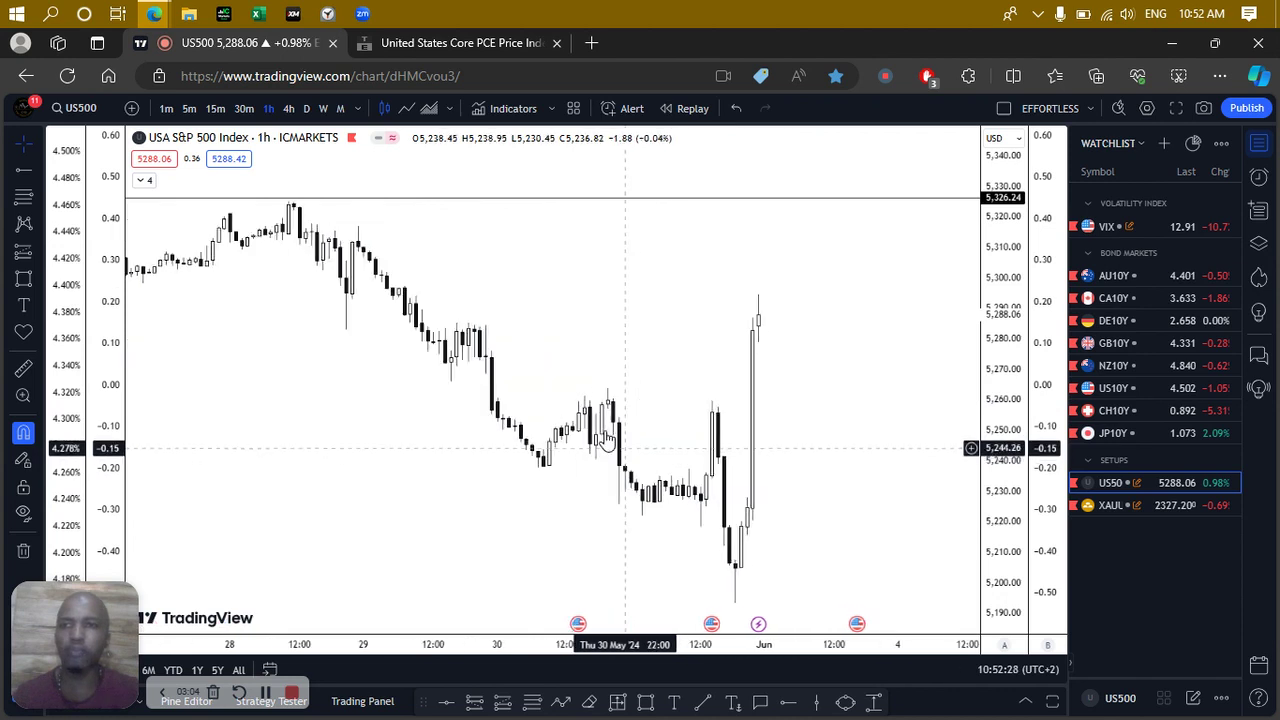
pyautogui.scroll(3, 600, 400)
pyautogui.moveTo(569, 400); pyautogui.dragTo(720, 343)
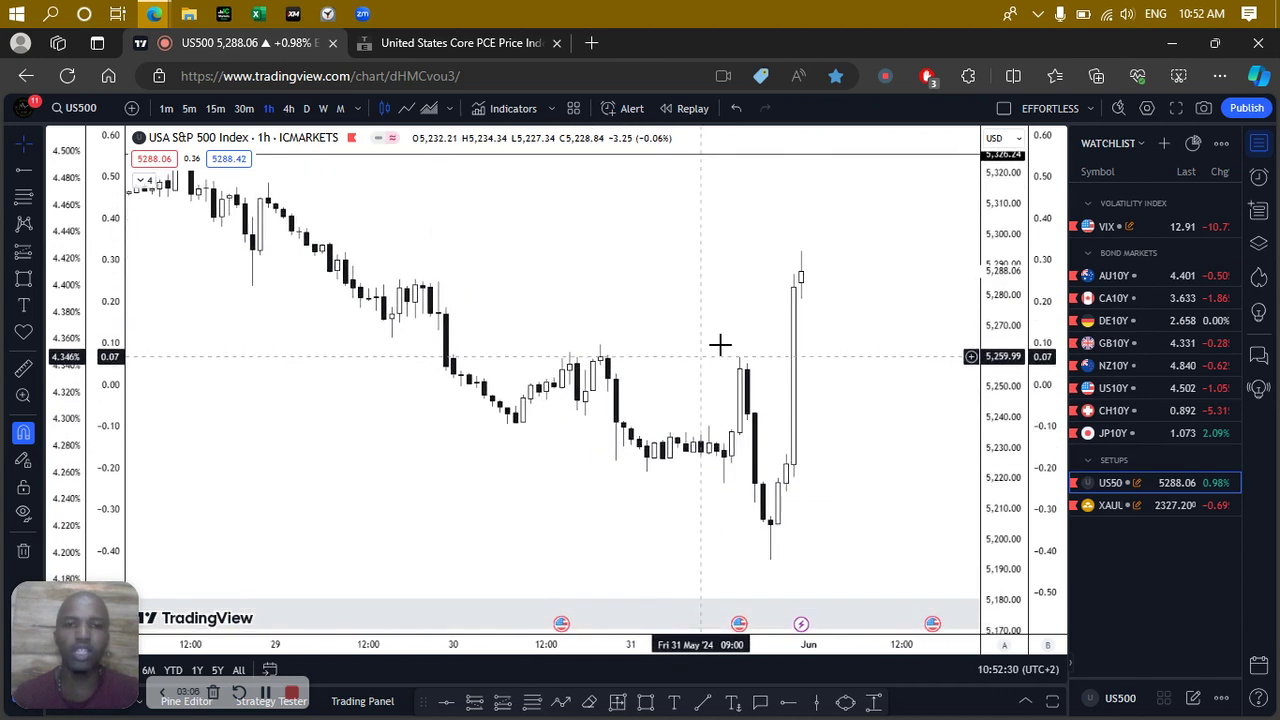
pyautogui.moveTo(984, 548); pyautogui.dragTo(871, 423)
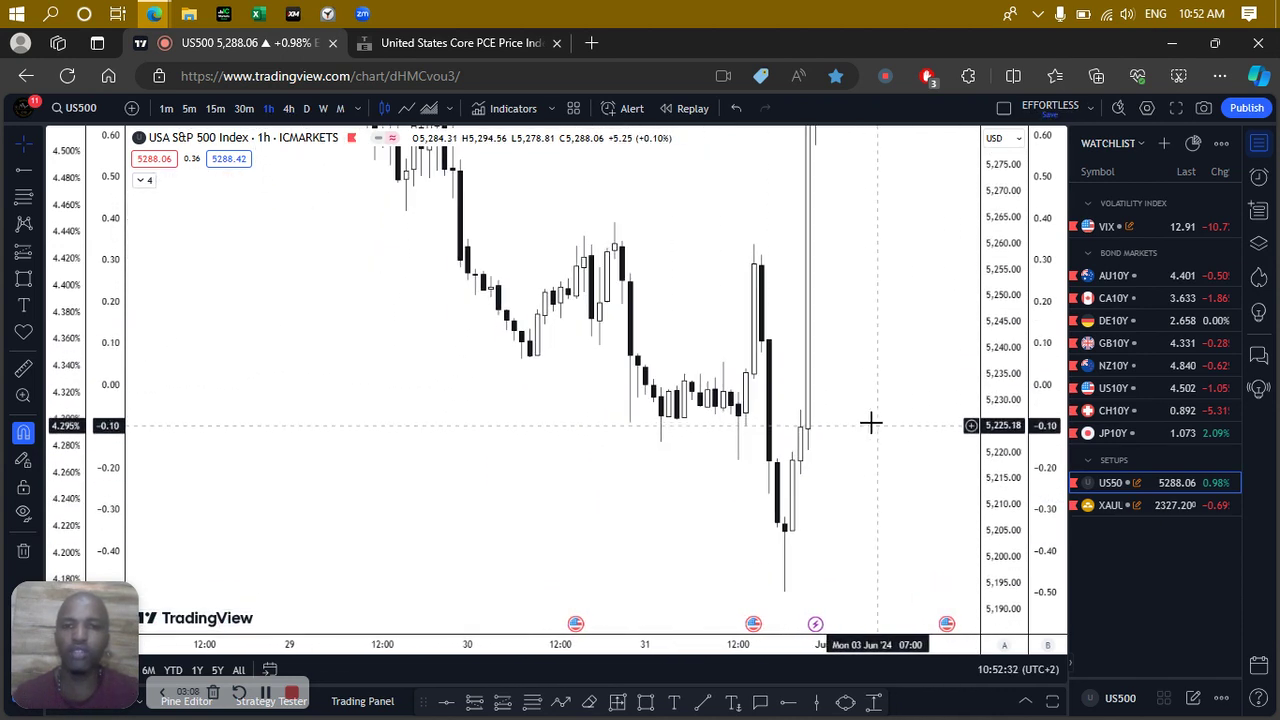
pyautogui.moveTo(771, 532); pyautogui.dragTo(757, 528)
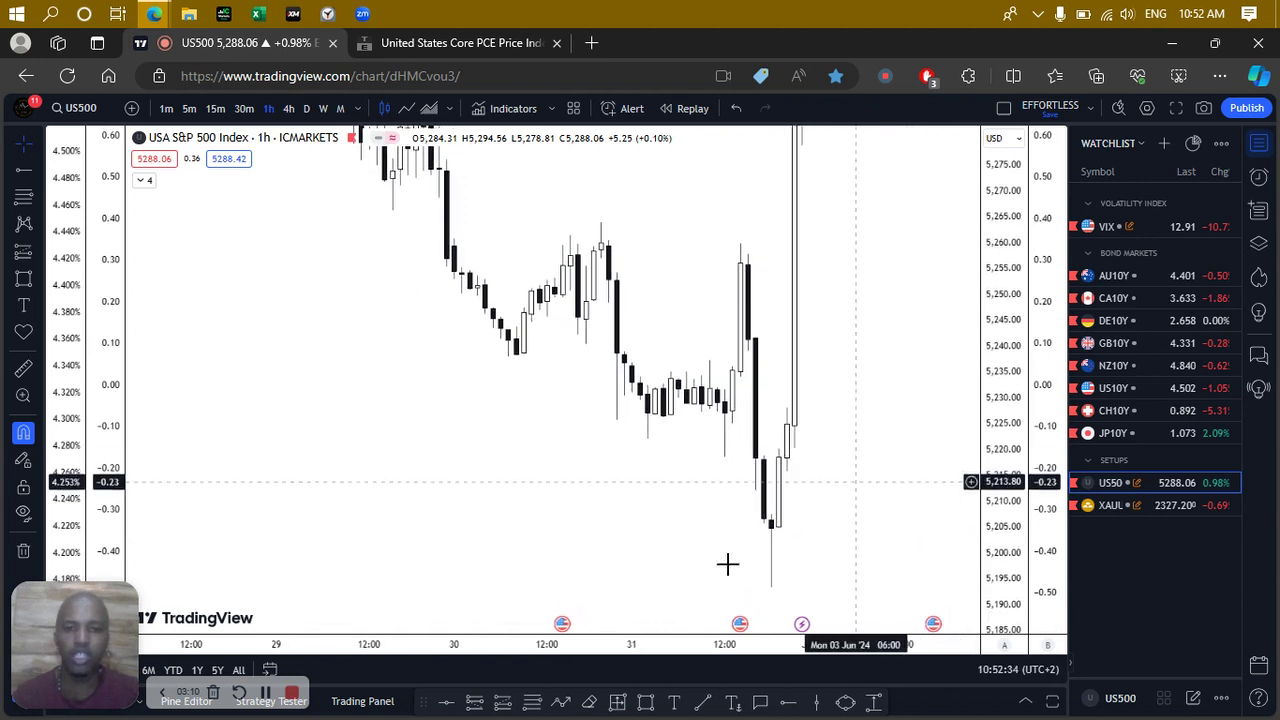
pyautogui.click(816, 703)
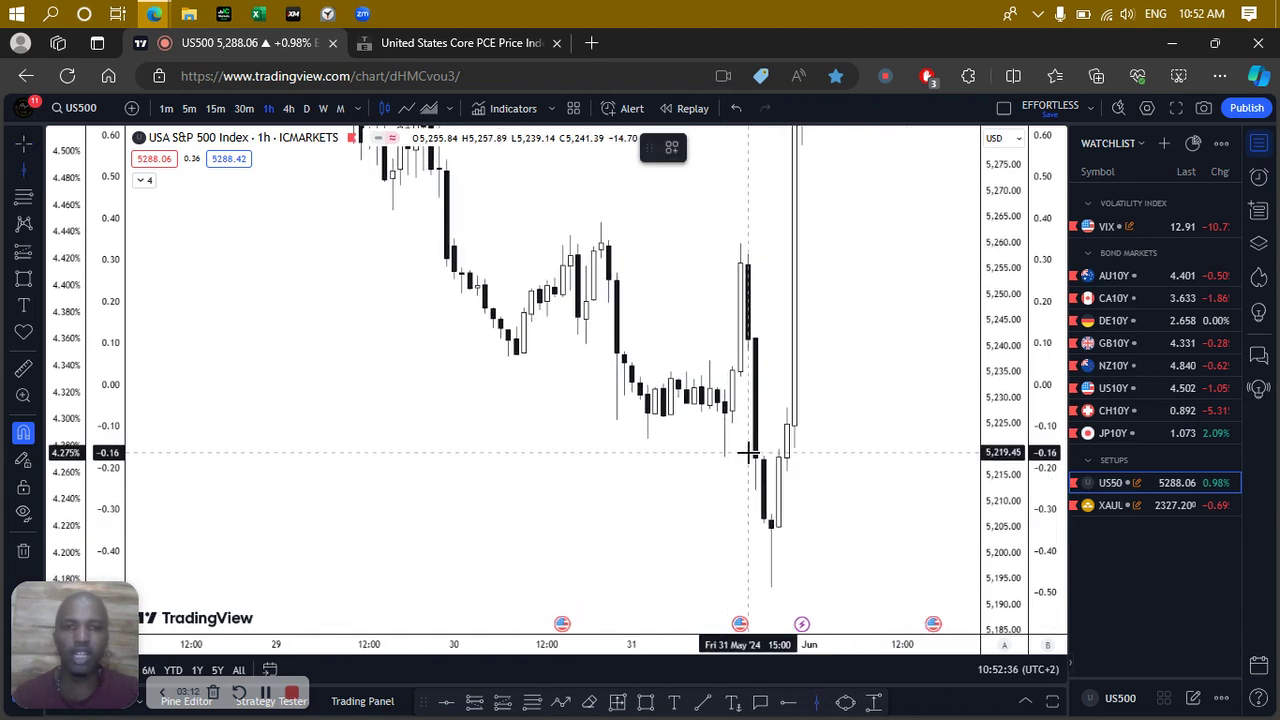
pyautogui.click(740, 450)
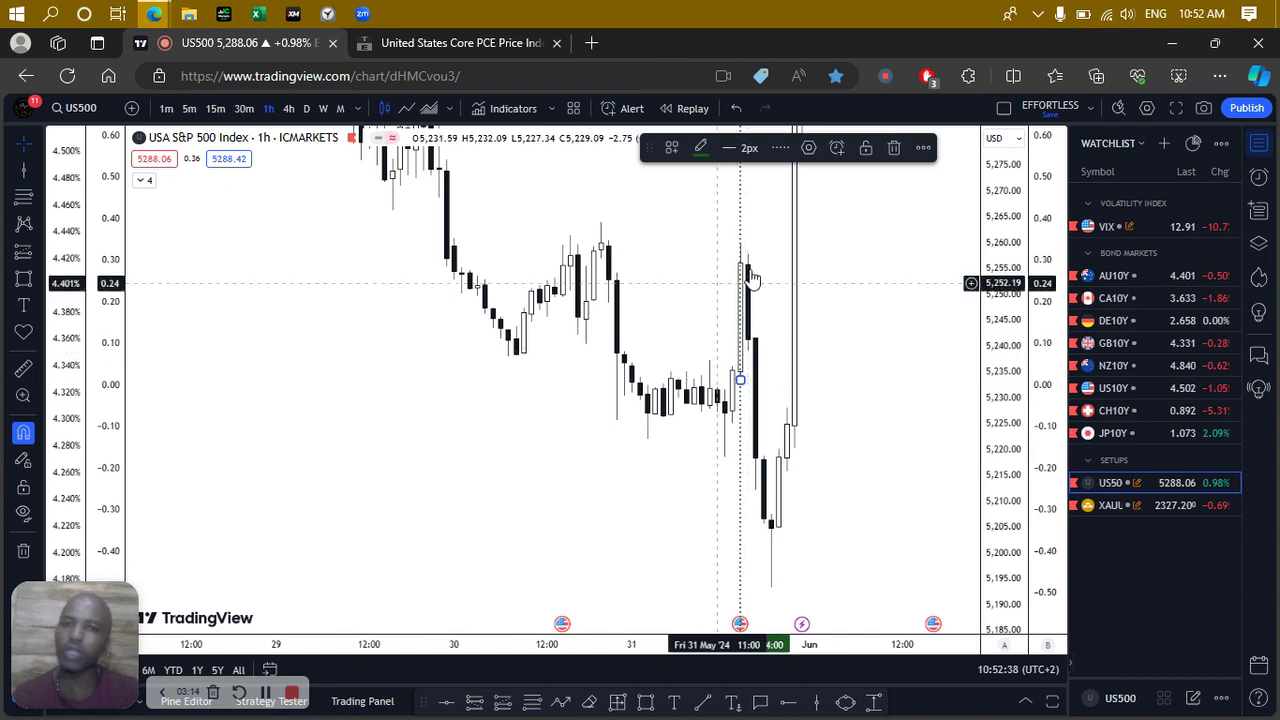
pyautogui.click(426, 491)
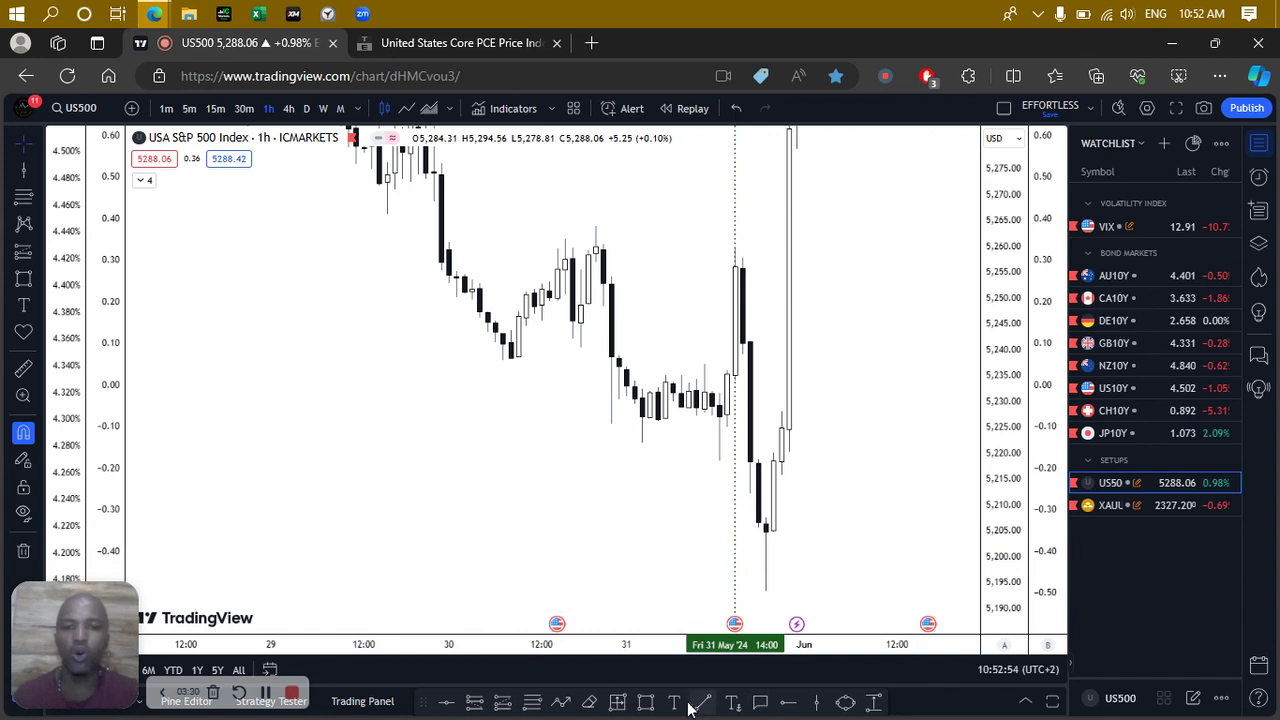
# Draw a rectangle zone from about 5,259 to 5,264 at the 30 May swing high, extending past the vertical line.
pyautogui.click(645, 702)
pyautogui.moveTo(596, 253)
pyautogui.mouseDown()
pyautogui.moveTo(594, 223)
pyautogui.moveTo(779, 240)
pyautogui.mouseUp()
pyautogui.click(691, 297)
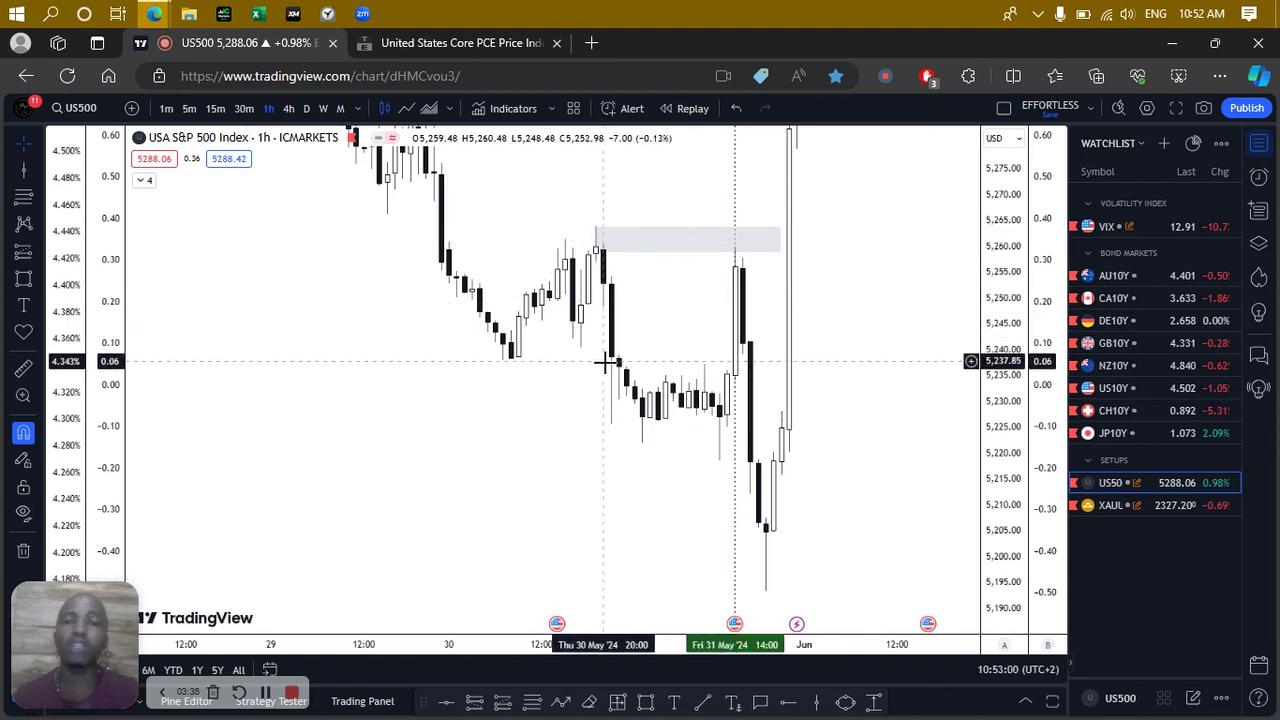
pyautogui.moveTo(735, 623)
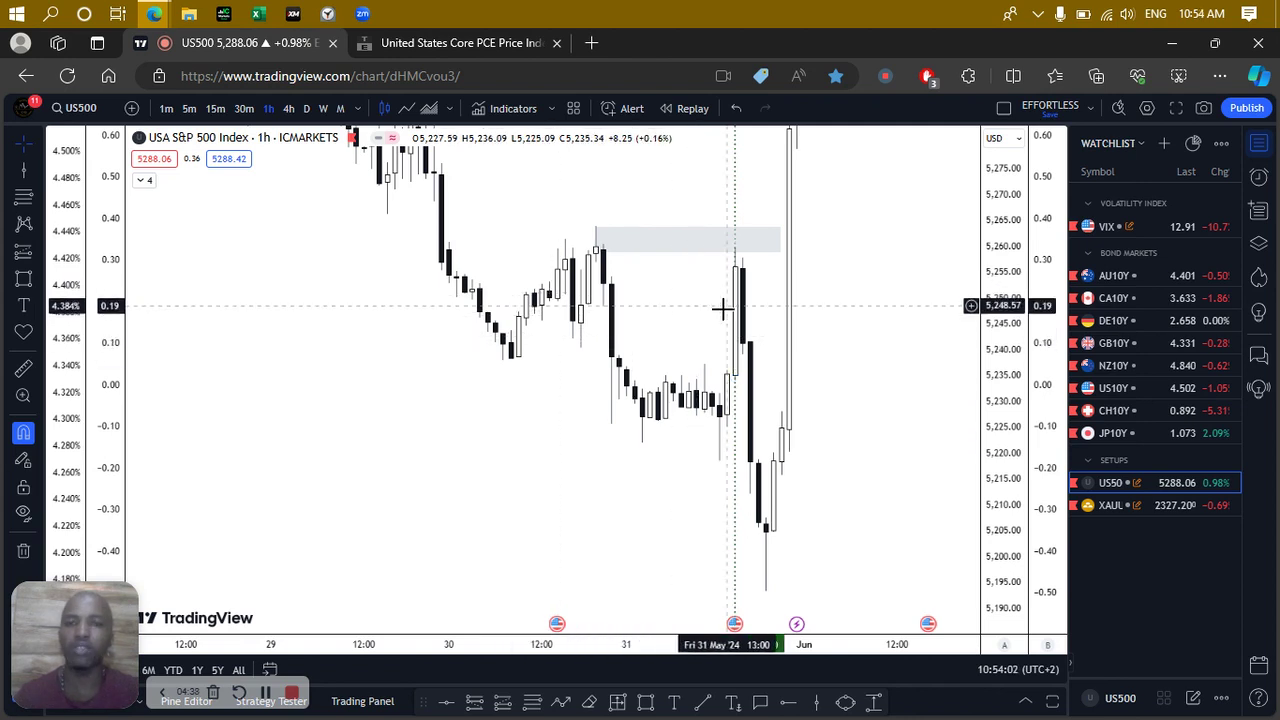
# Switch to the Trading Economics Core PCE page and open the United States PCE Price Index YoY page.
pyautogui.click(455, 44)
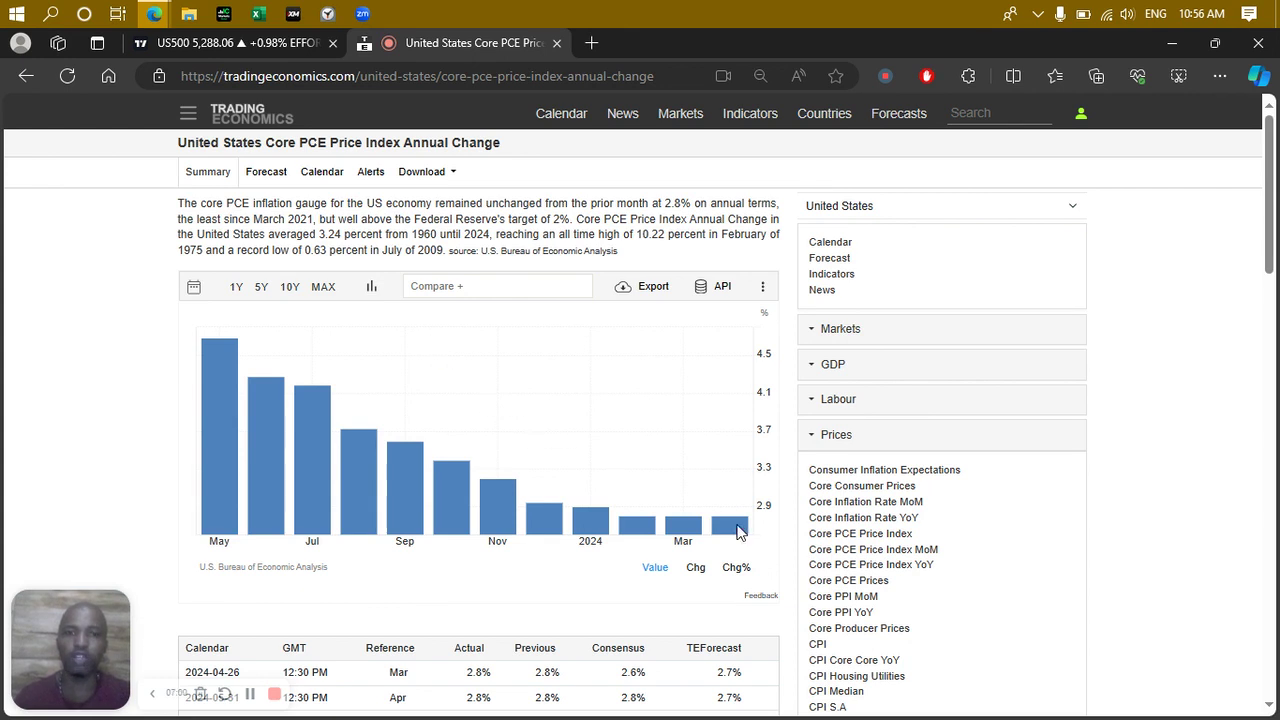
pyautogui.scroll(-1, 1037, 578)
pyautogui.scroll(-4, 1037, 578)
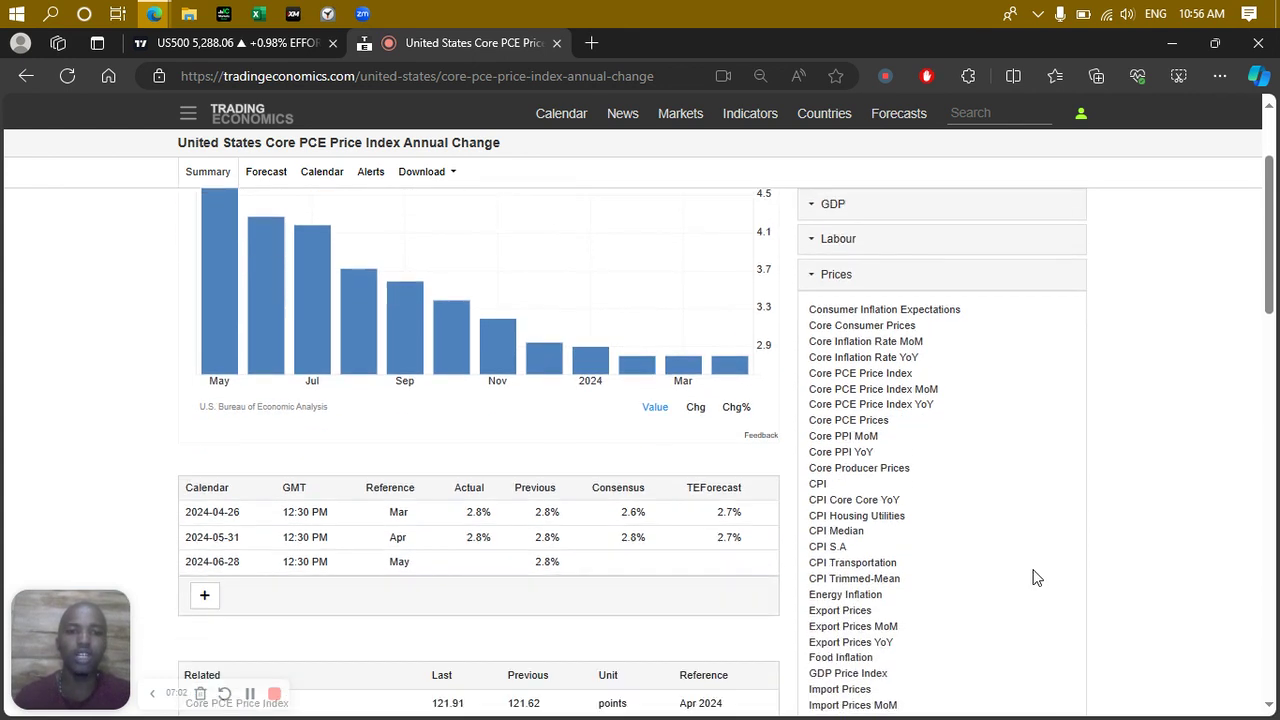
pyautogui.scroll(-1, 918, 578)
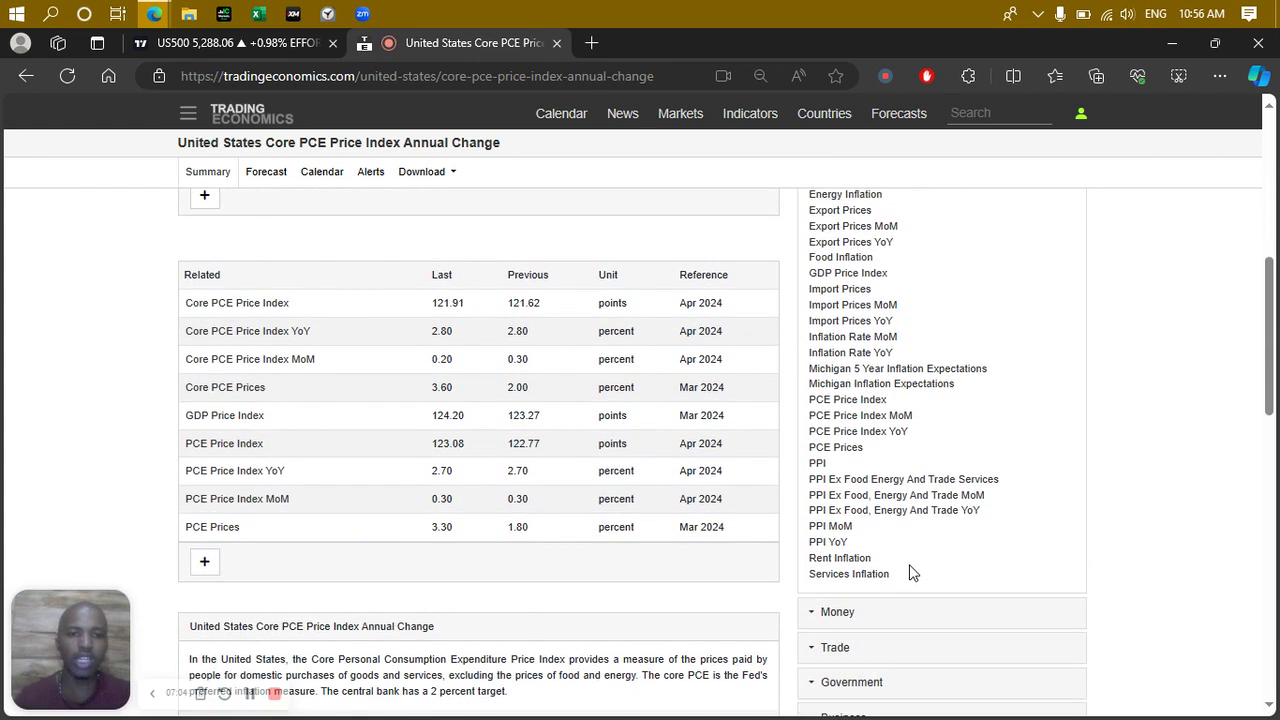
pyautogui.click(838, 433)
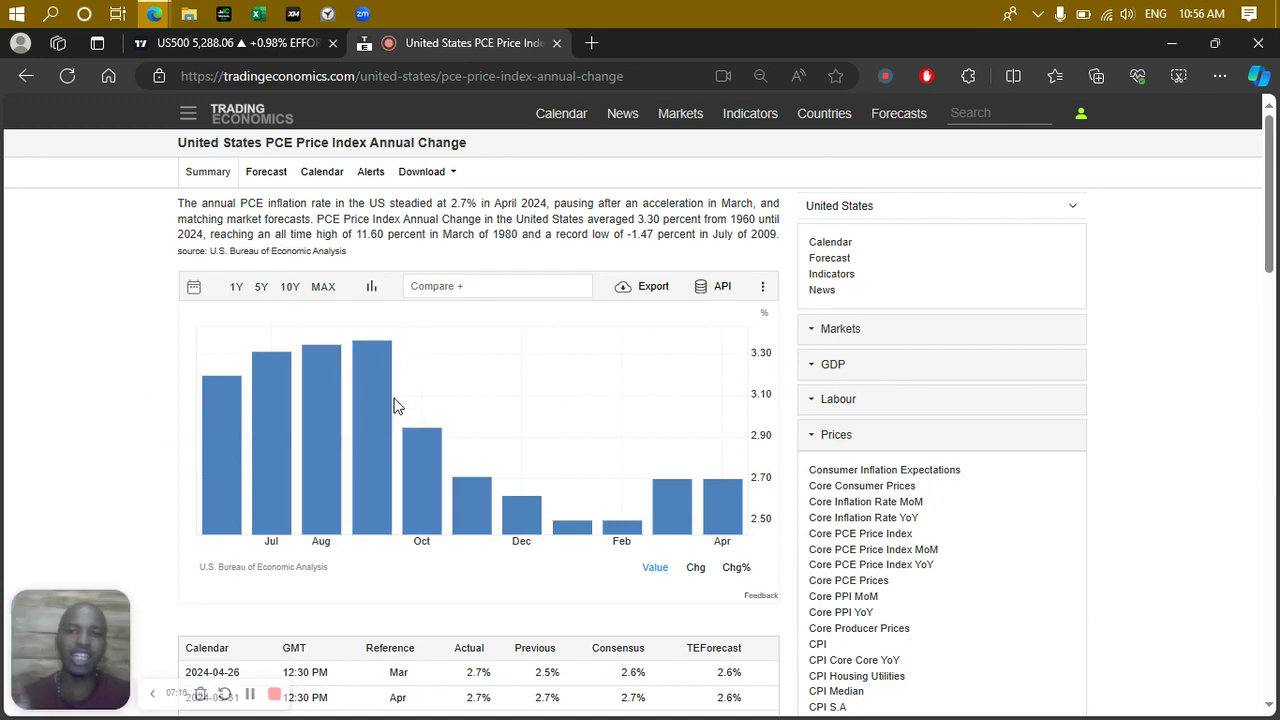
# Examine the annual PCE inflation bars for September 2023 and for January through April 2024.
pyautogui.moveTo(381, 443)
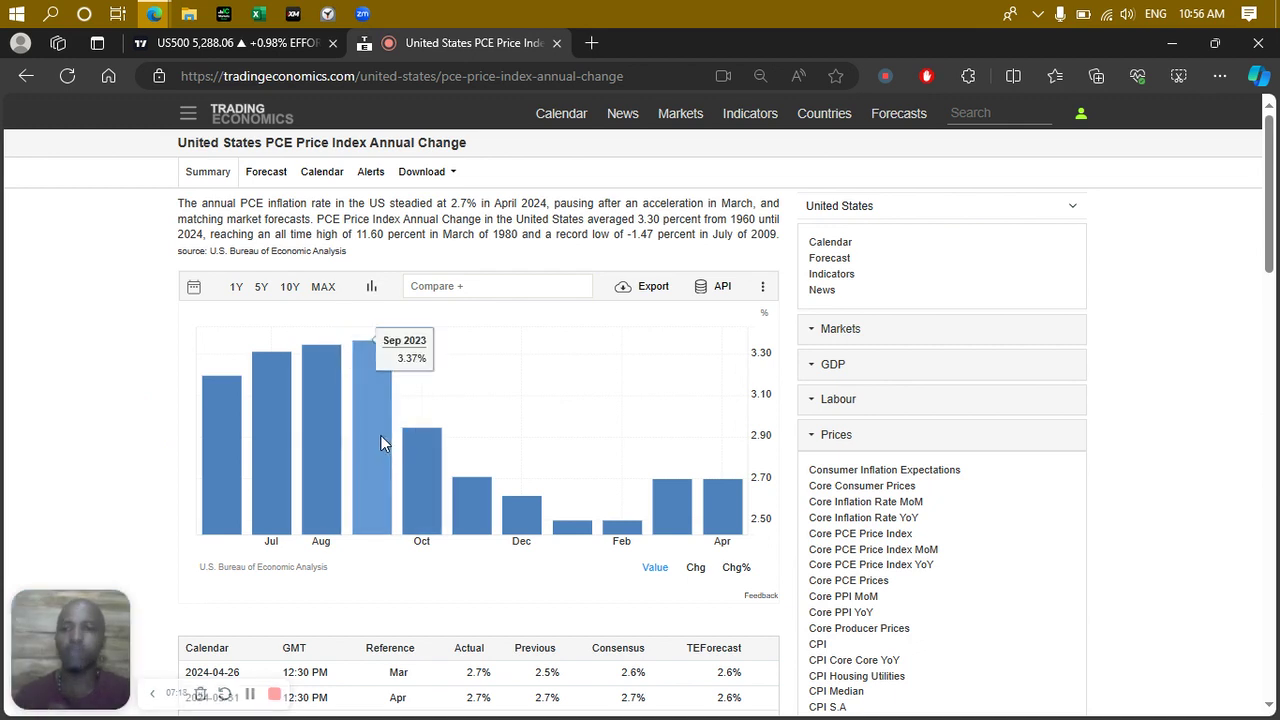
pyautogui.moveTo(574, 537)
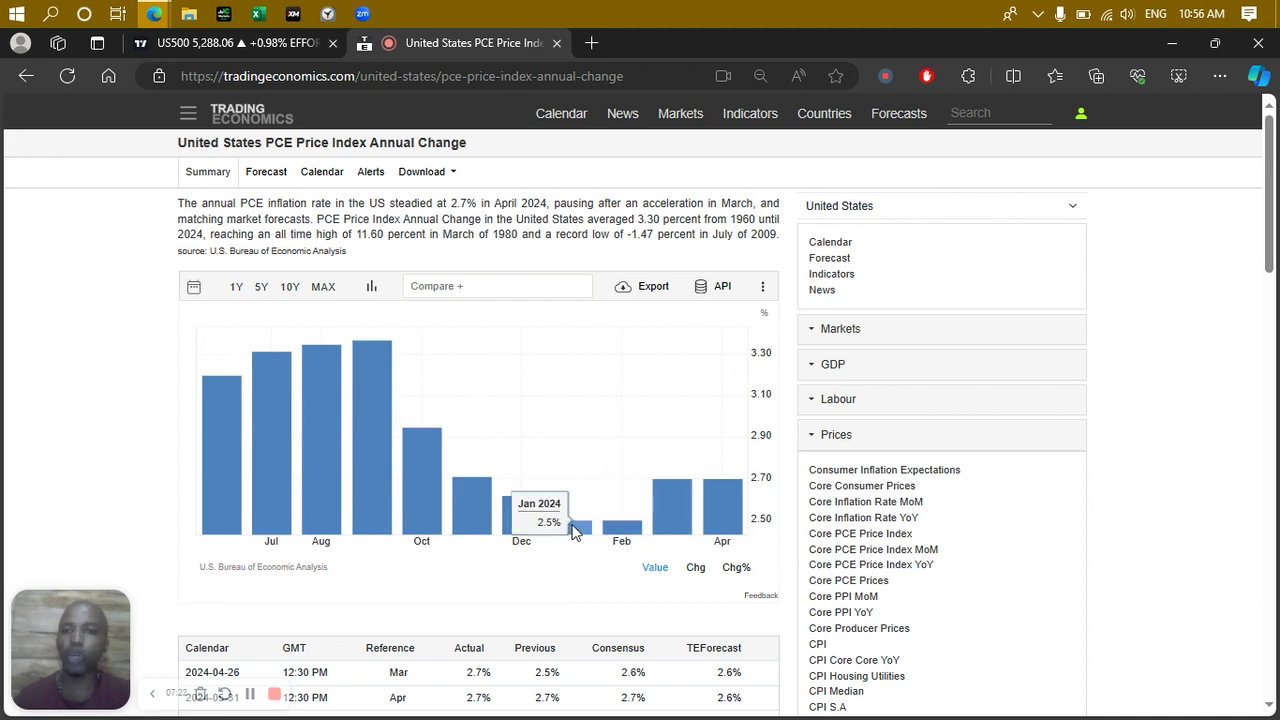
pyautogui.moveTo(612, 533)
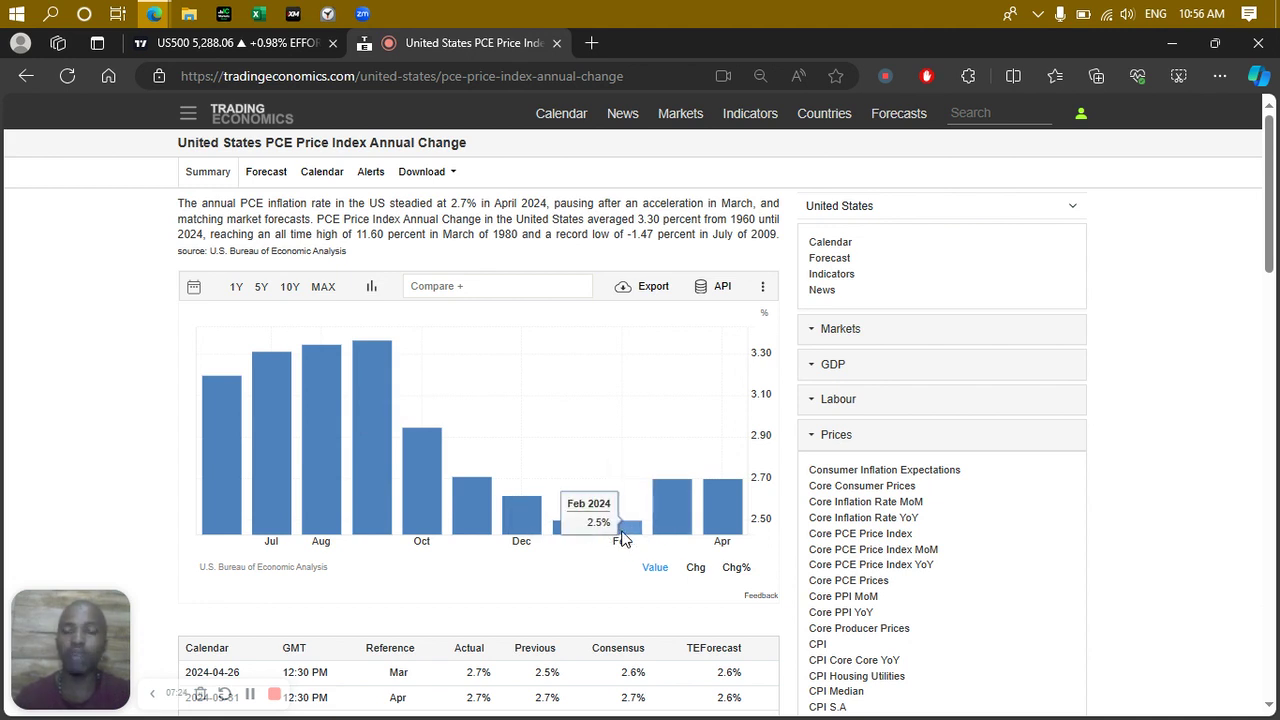
pyautogui.moveTo(660, 512)
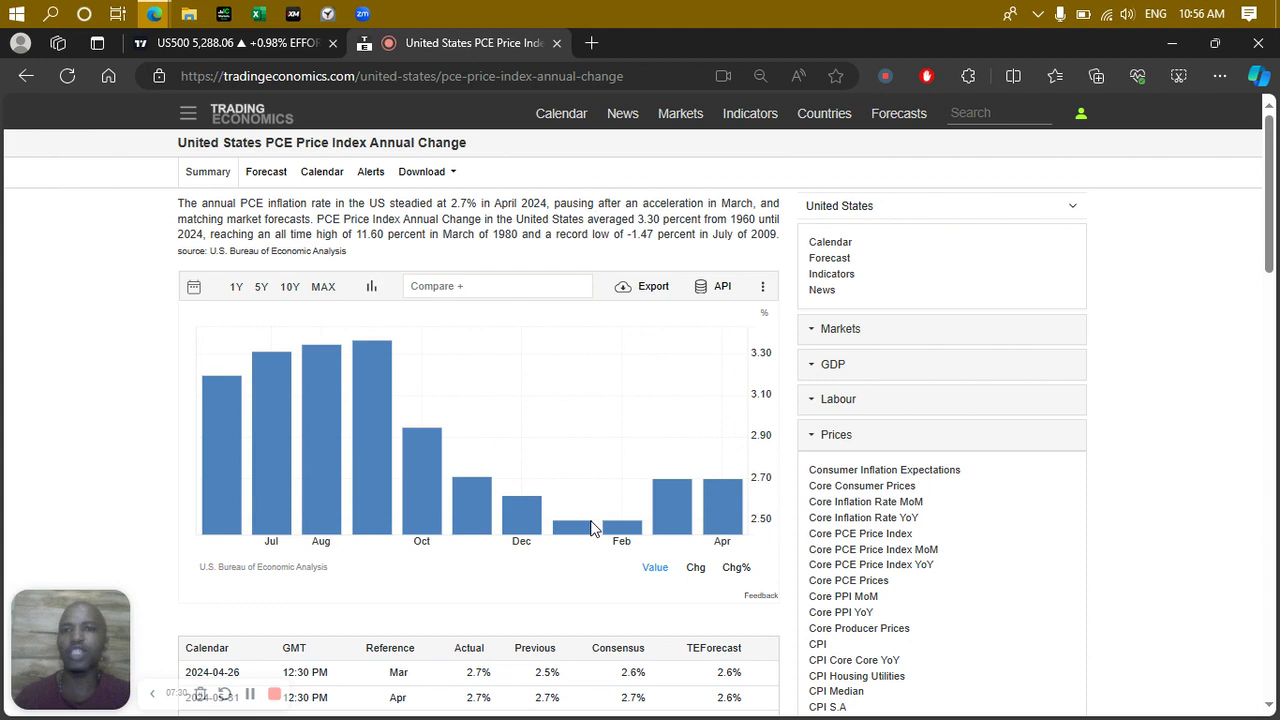
pyautogui.moveTo(534, 515)
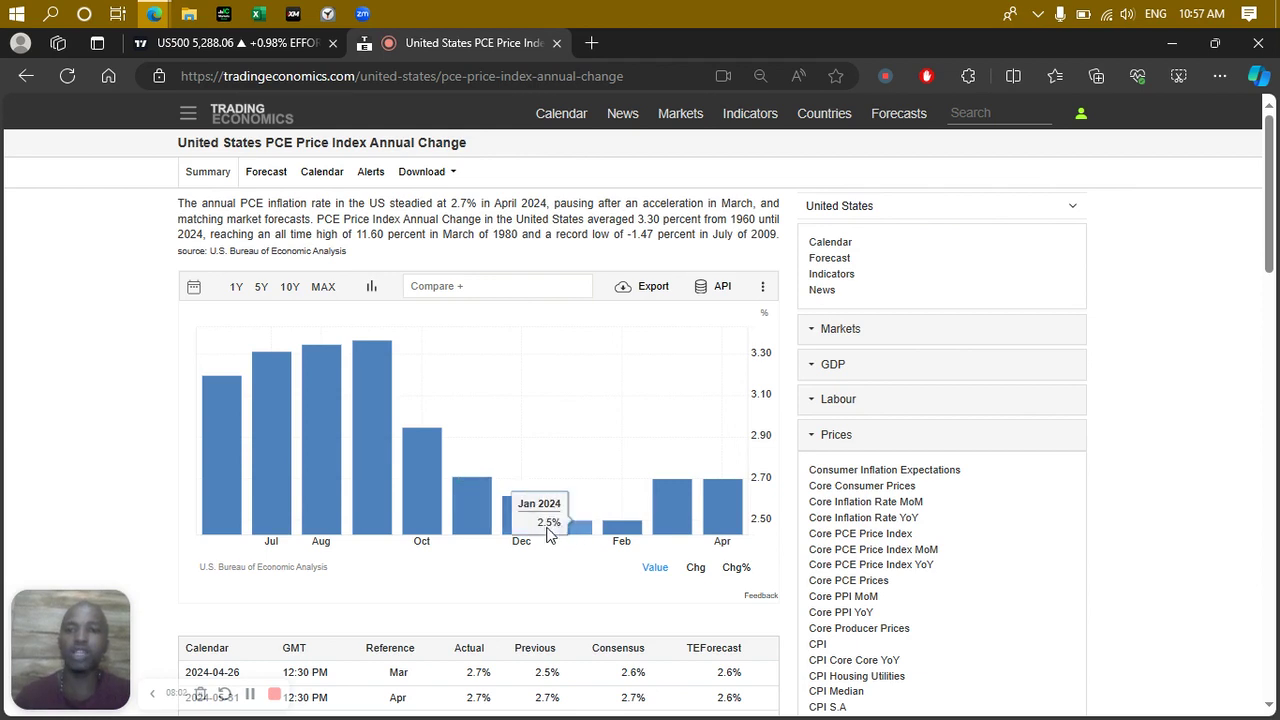
pyautogui.moveTo(395, 362)
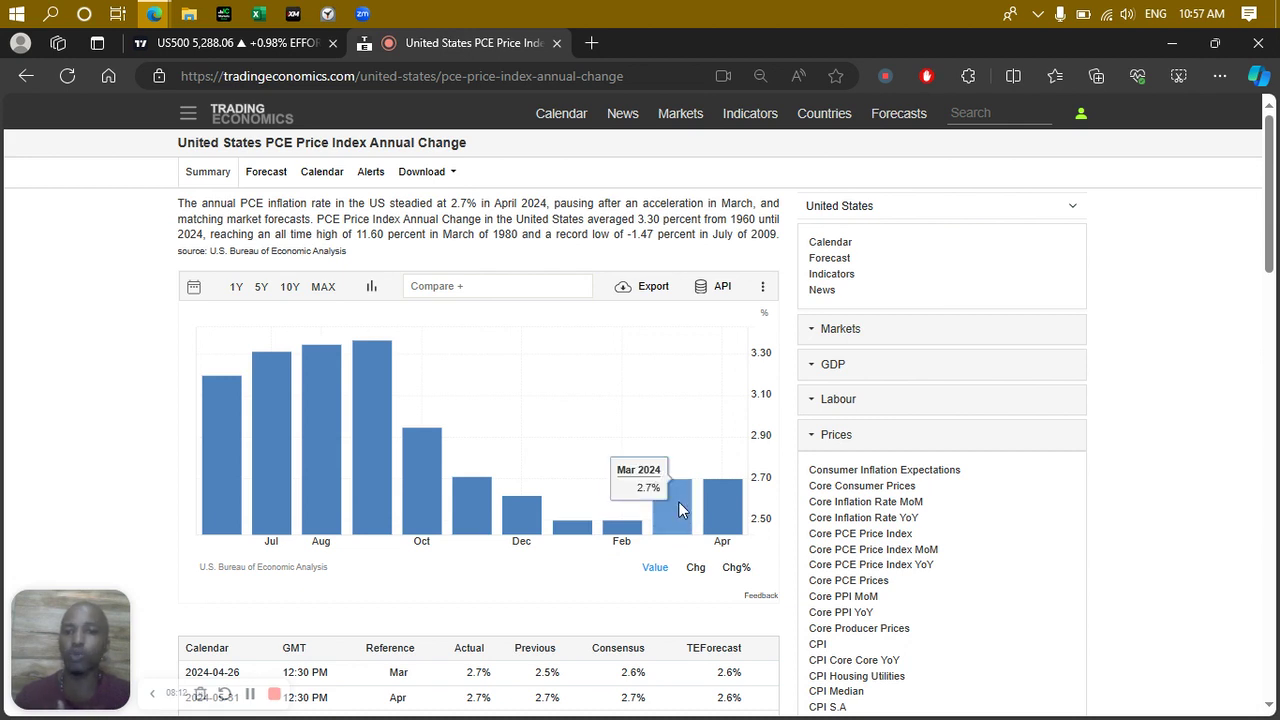
pyautogui.moveTo(722, 505)
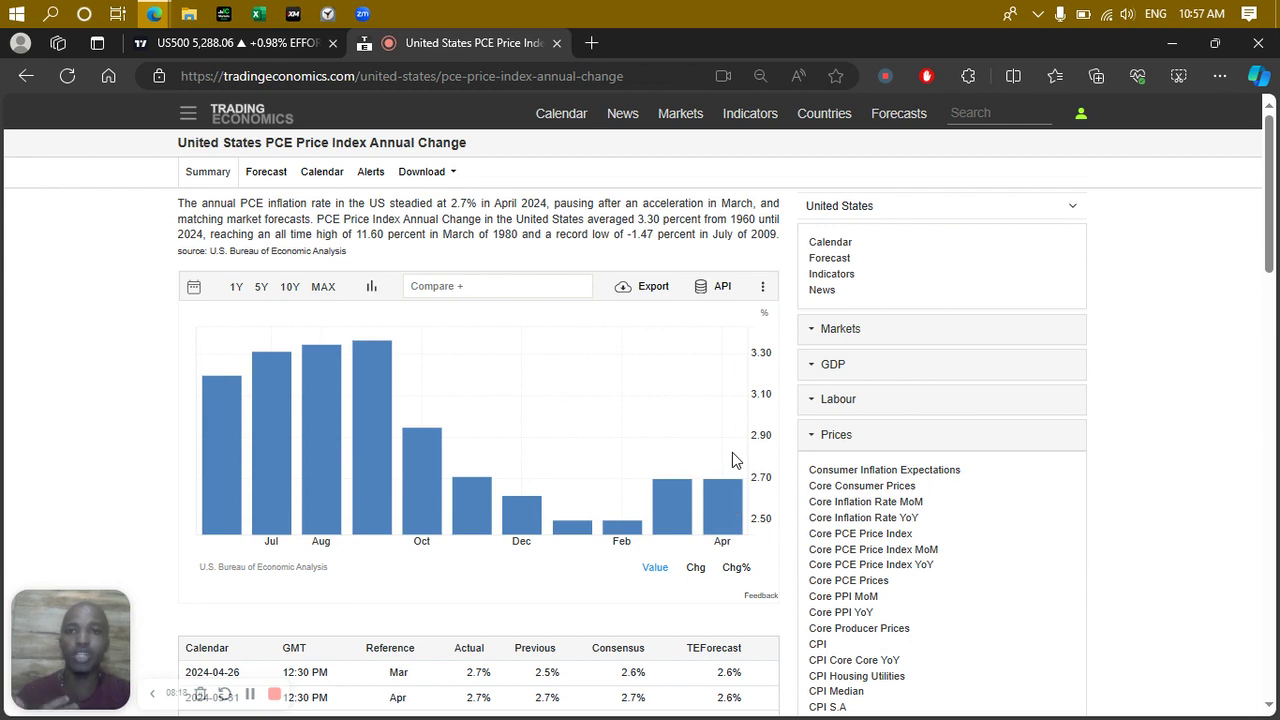
pyautogui.moveTo(731, 533)
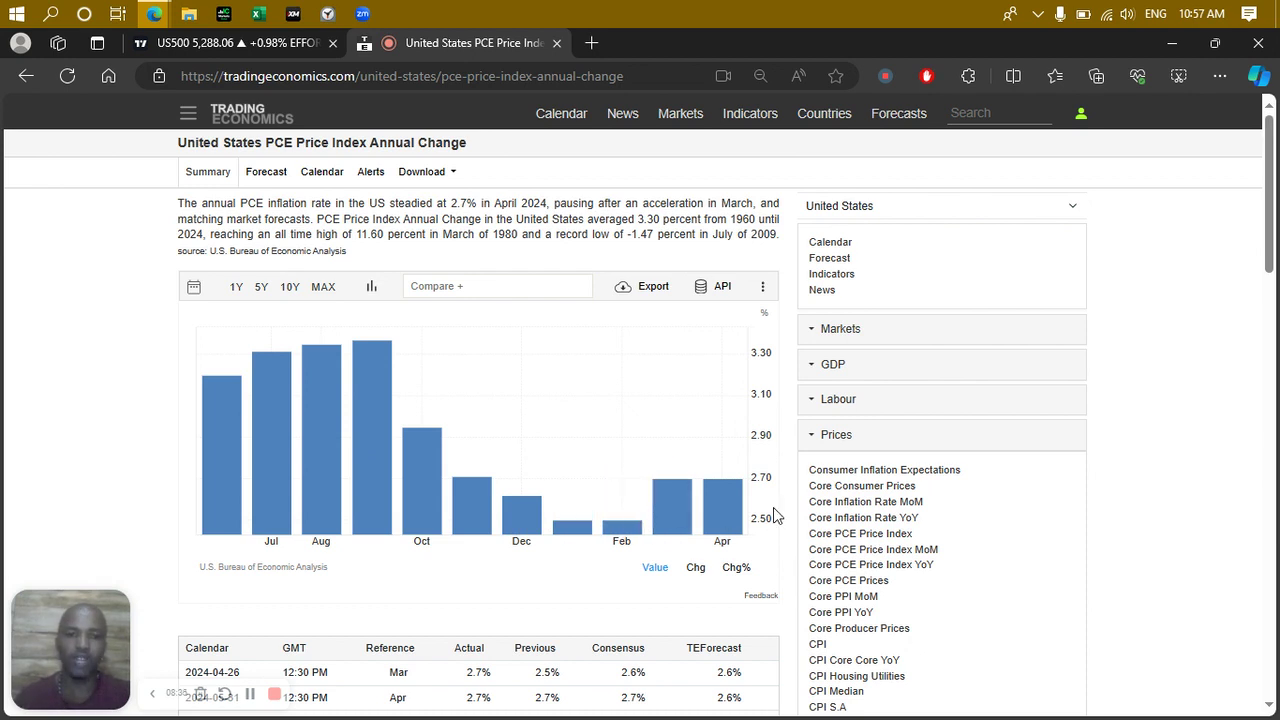
# Open the Core PCE Price Index MoM page and inspect the January and February 2024 bars.
pyautogui.scroll(-1, 962, 535)
pyautogui.scroll(-4, 970, 557)
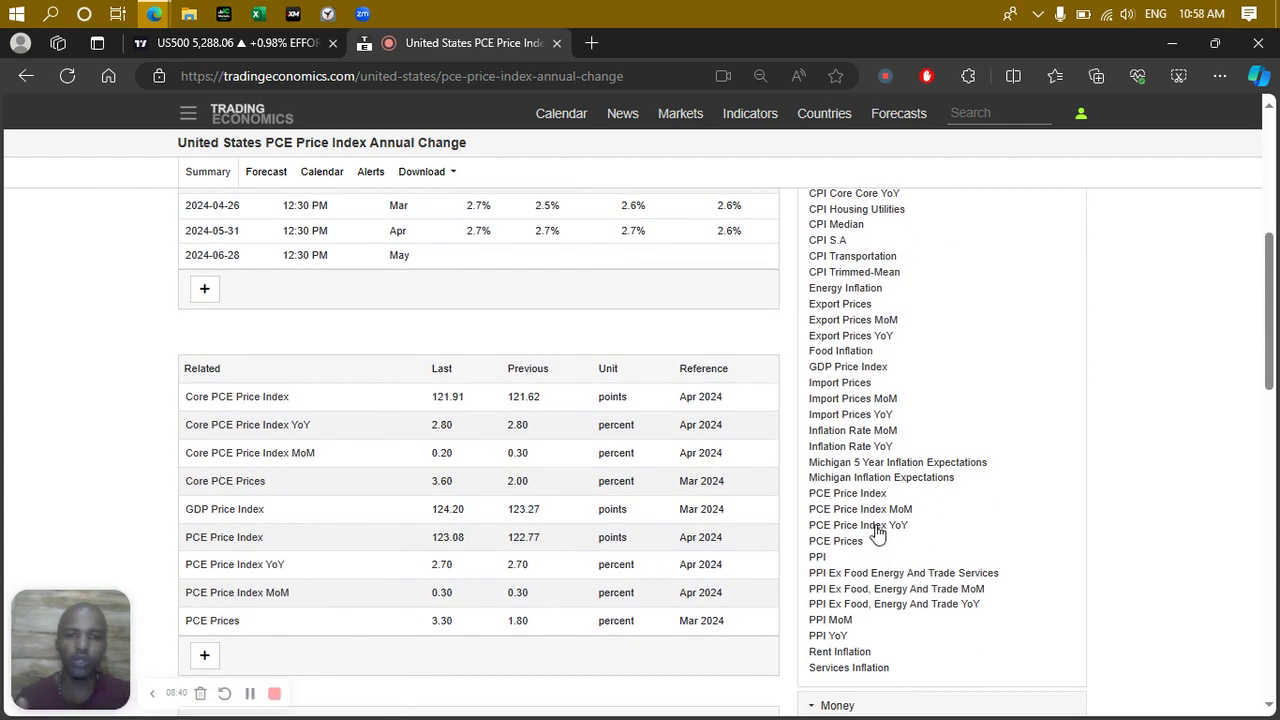
pyautogui.scroll(1, 880, 530)
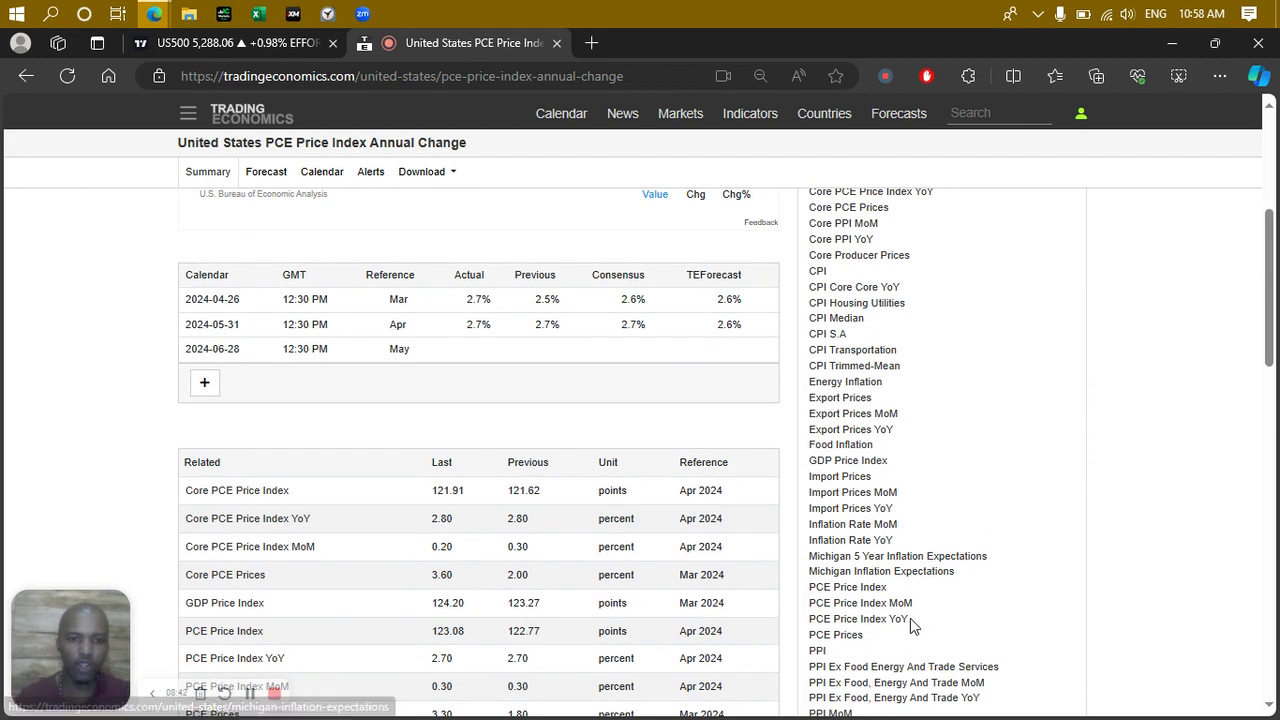
pyautogui.scroll(-2, 840, 614)
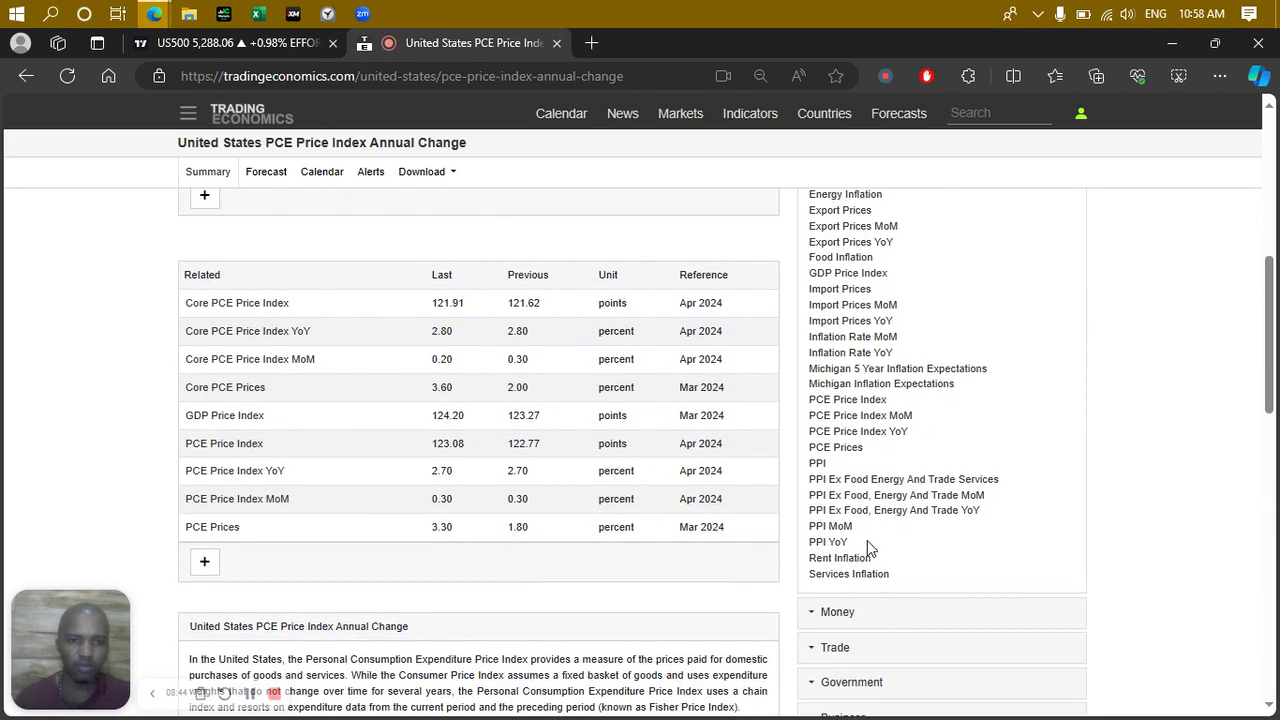
pyautogui.scroll(4, 858, 480)
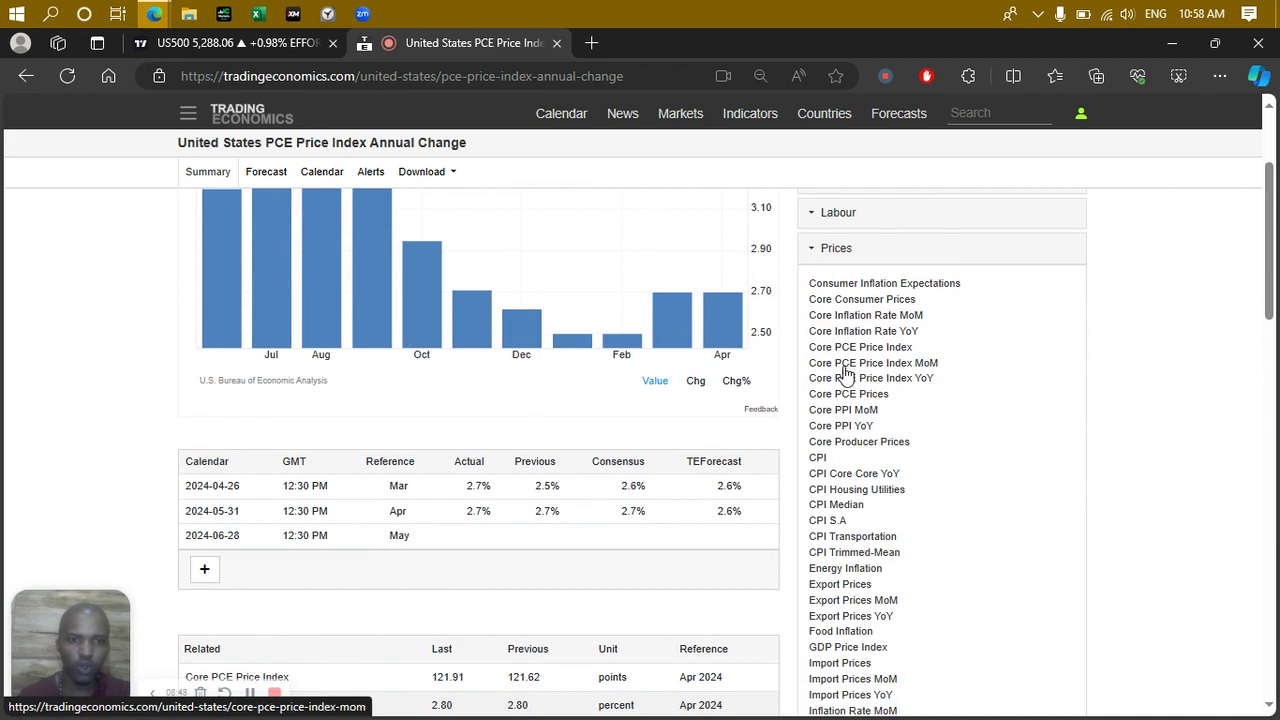
pyautogui.click(841, 369)
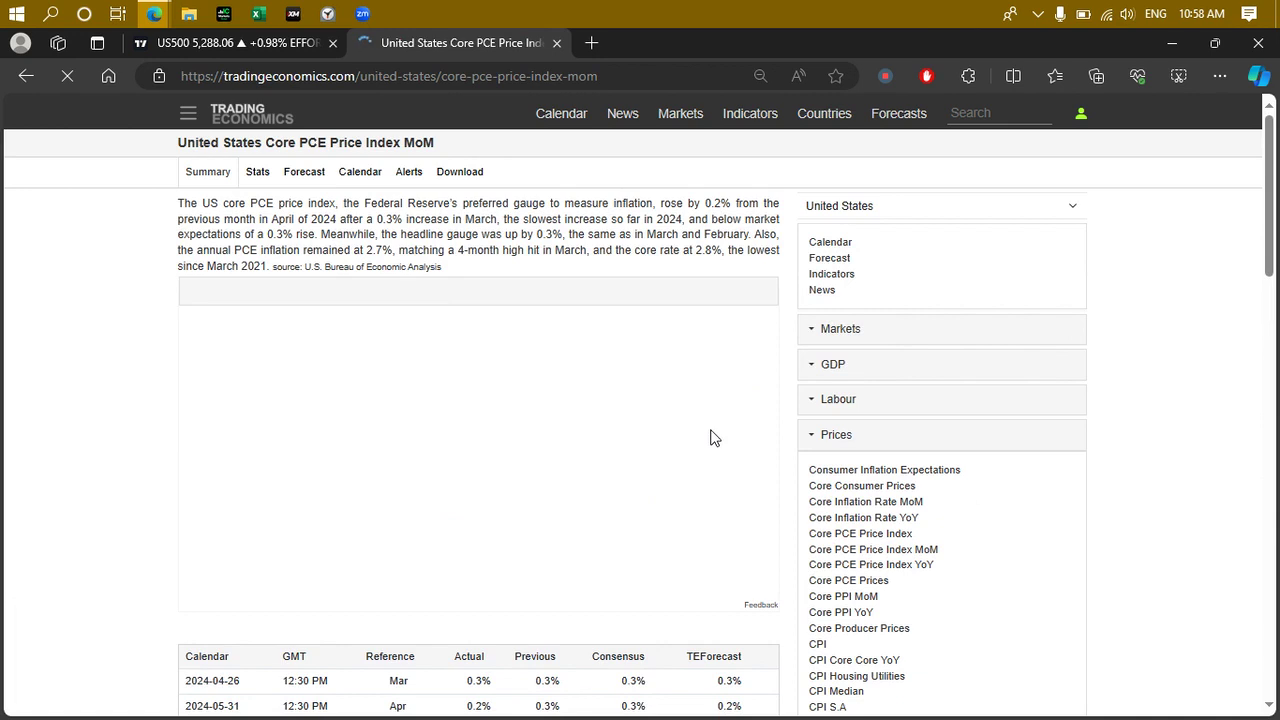
pyautogui.moveTo(632, 480)
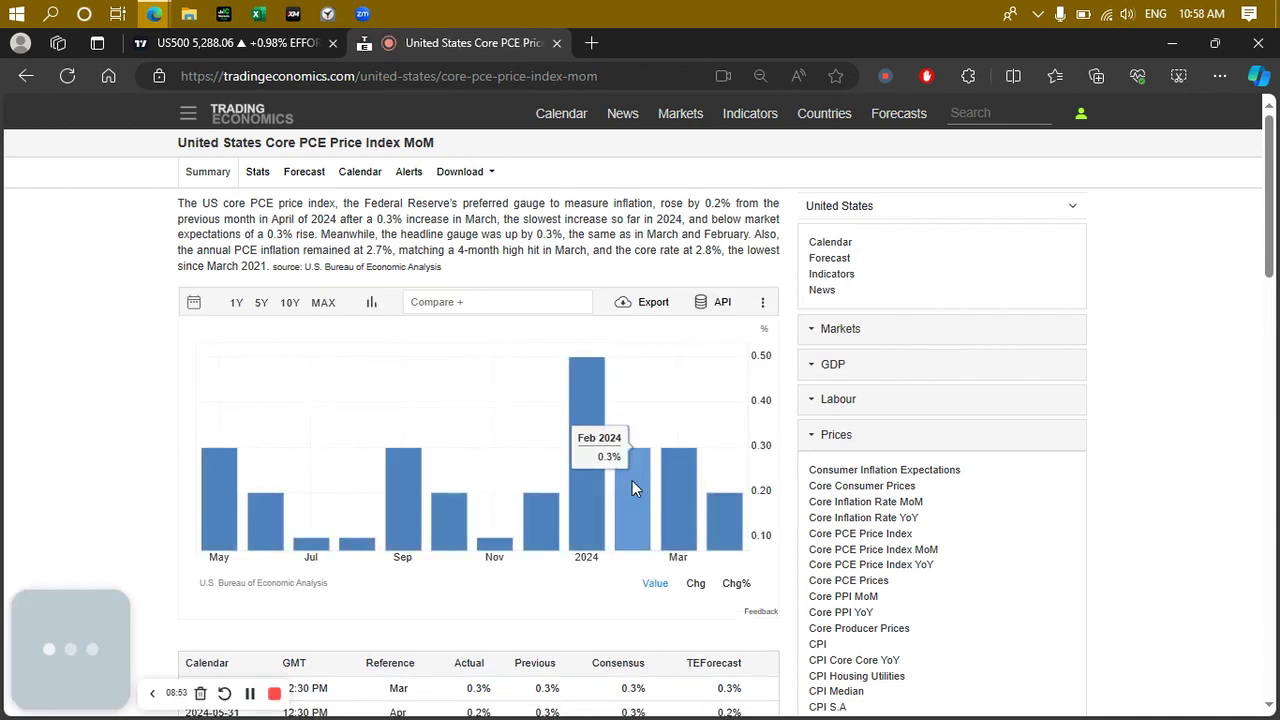
pyautogui.moveTo(587, 431)
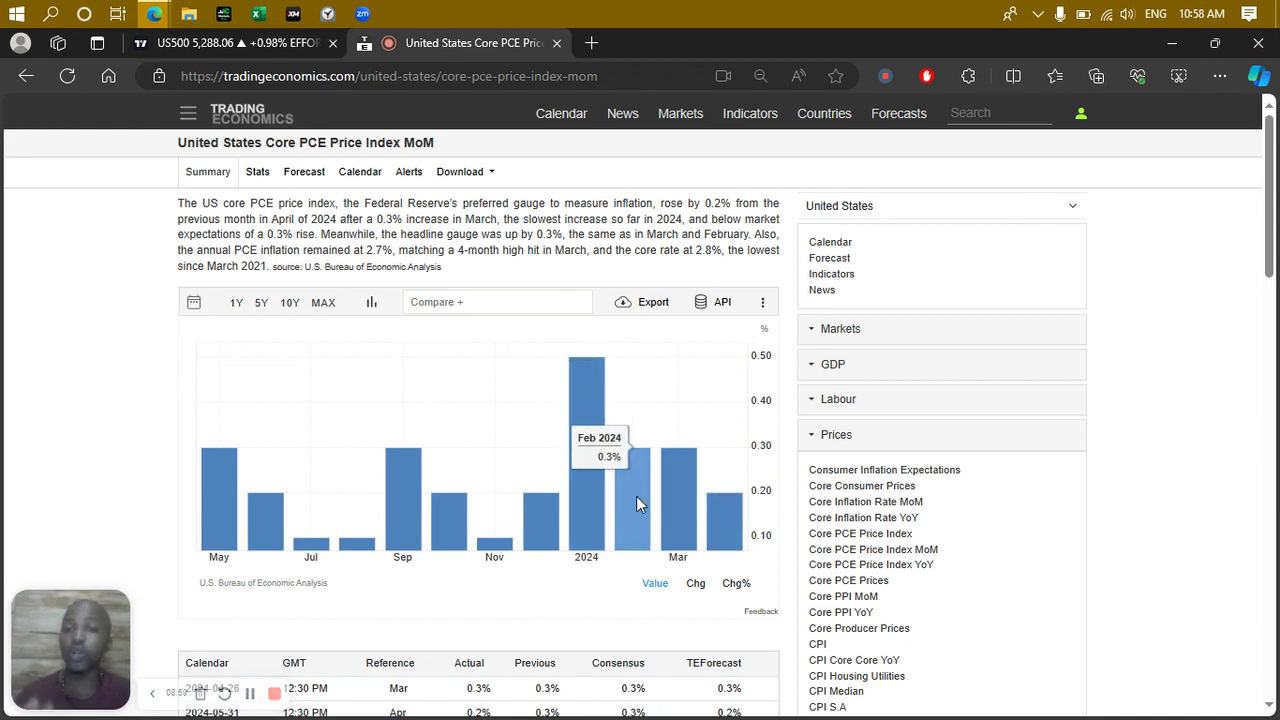
pyautogui.moveTo(600, 398)
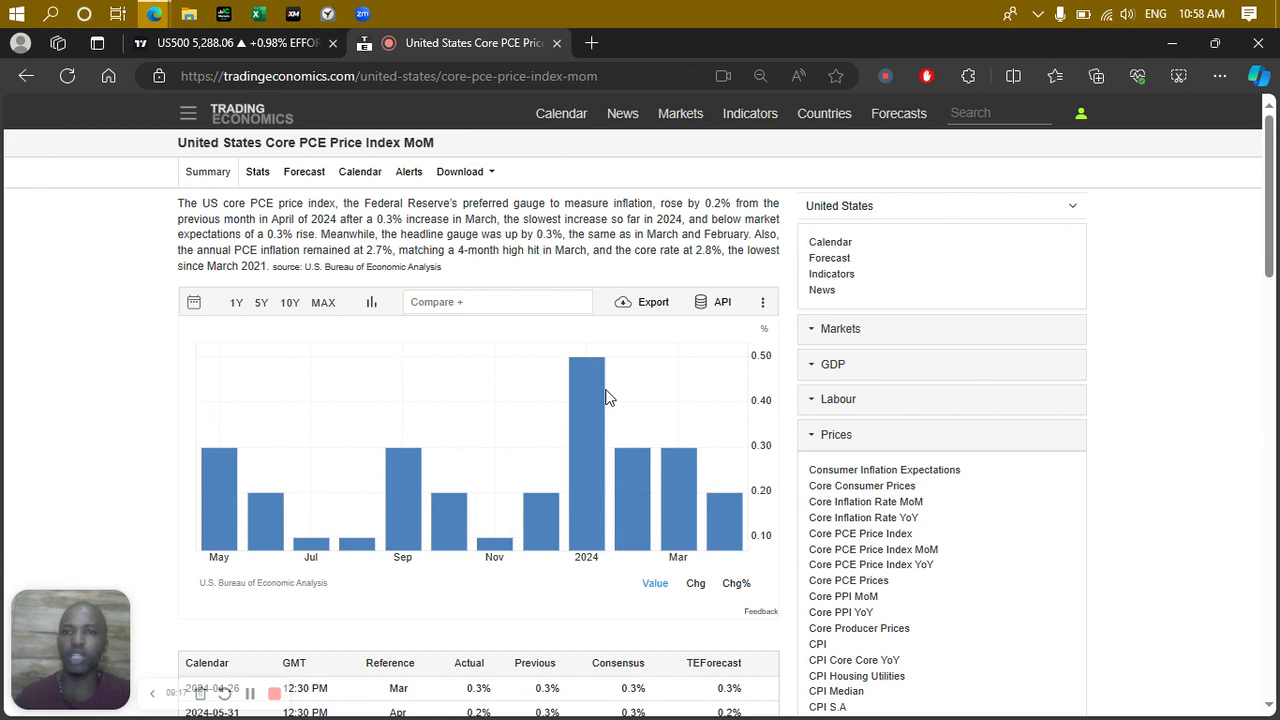
# Return to the US500 chart in TradingView and set its timeframe to 30 minutes.
pyautogui.click(239, 51)
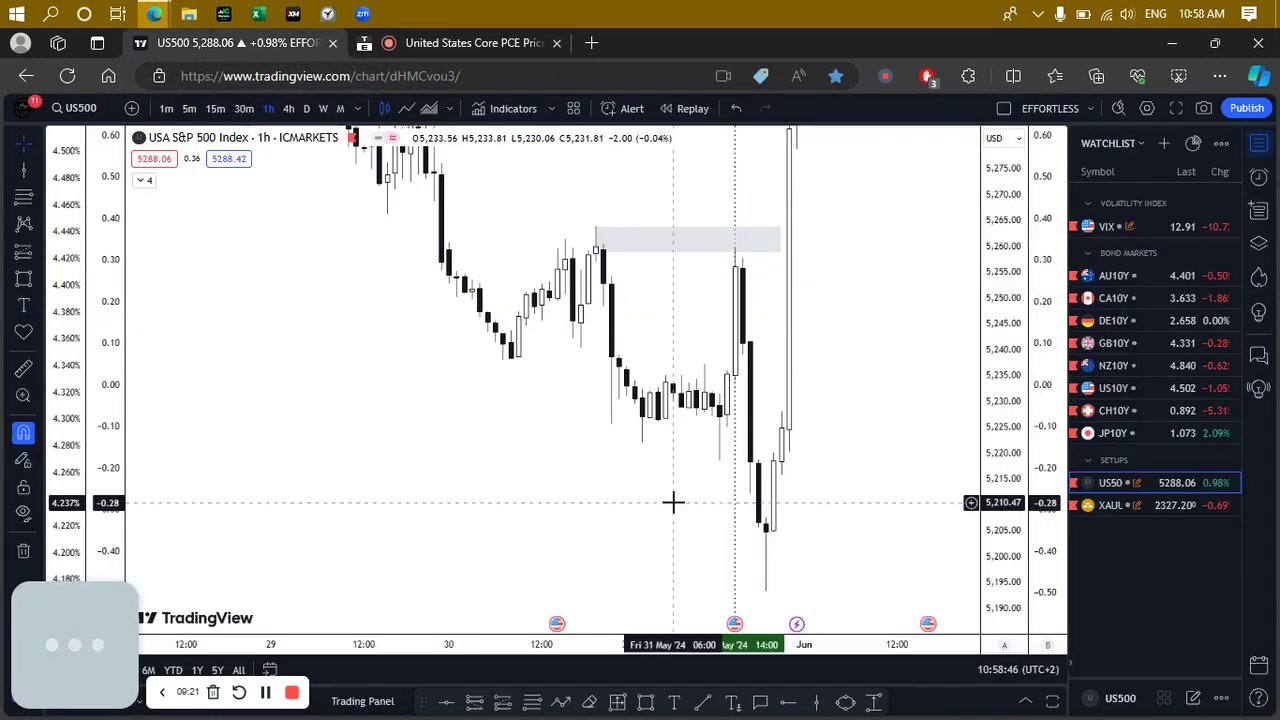
pyautogui.scroll(2, 700, 474)
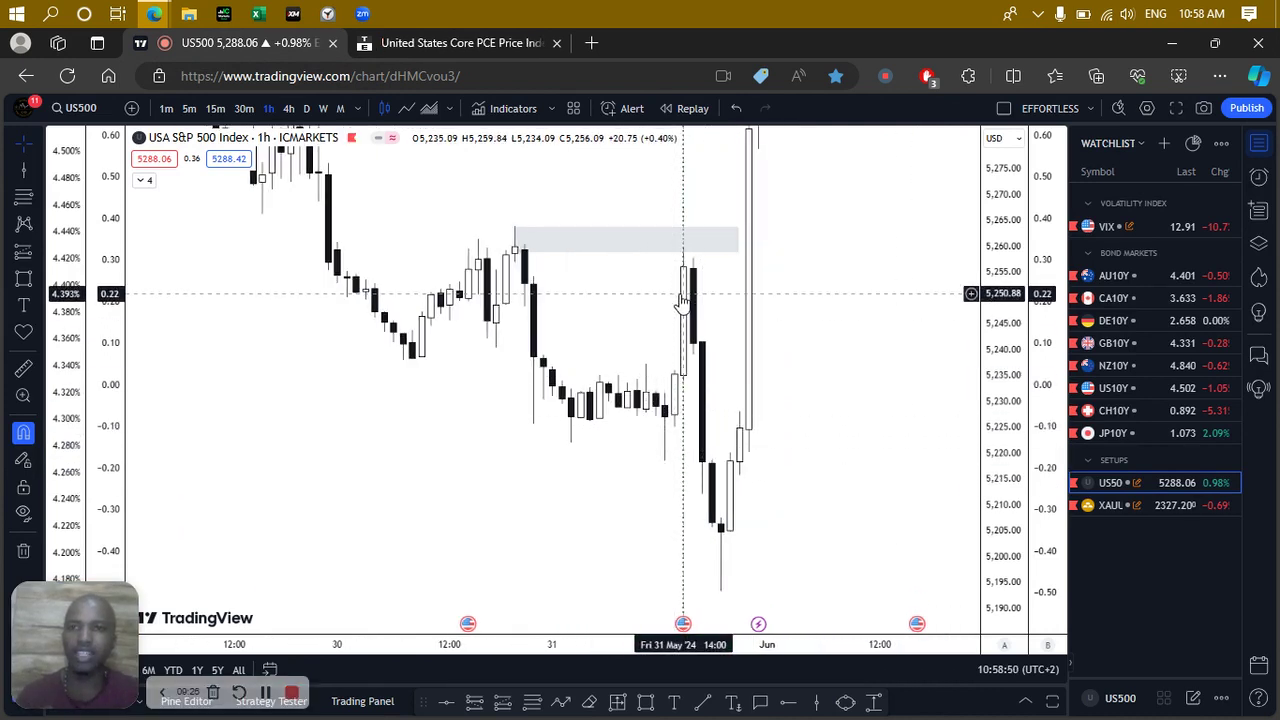
pyautogui.click(248, 109)
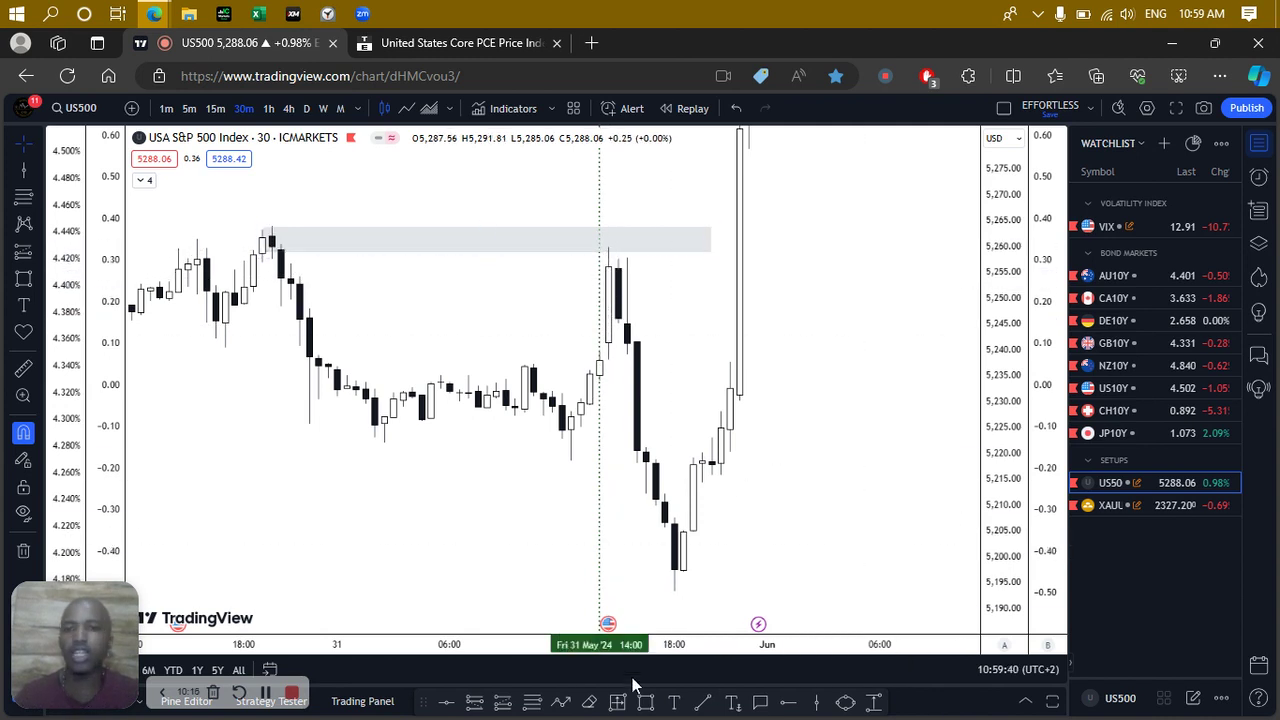
pyautogui.click(533, 704)
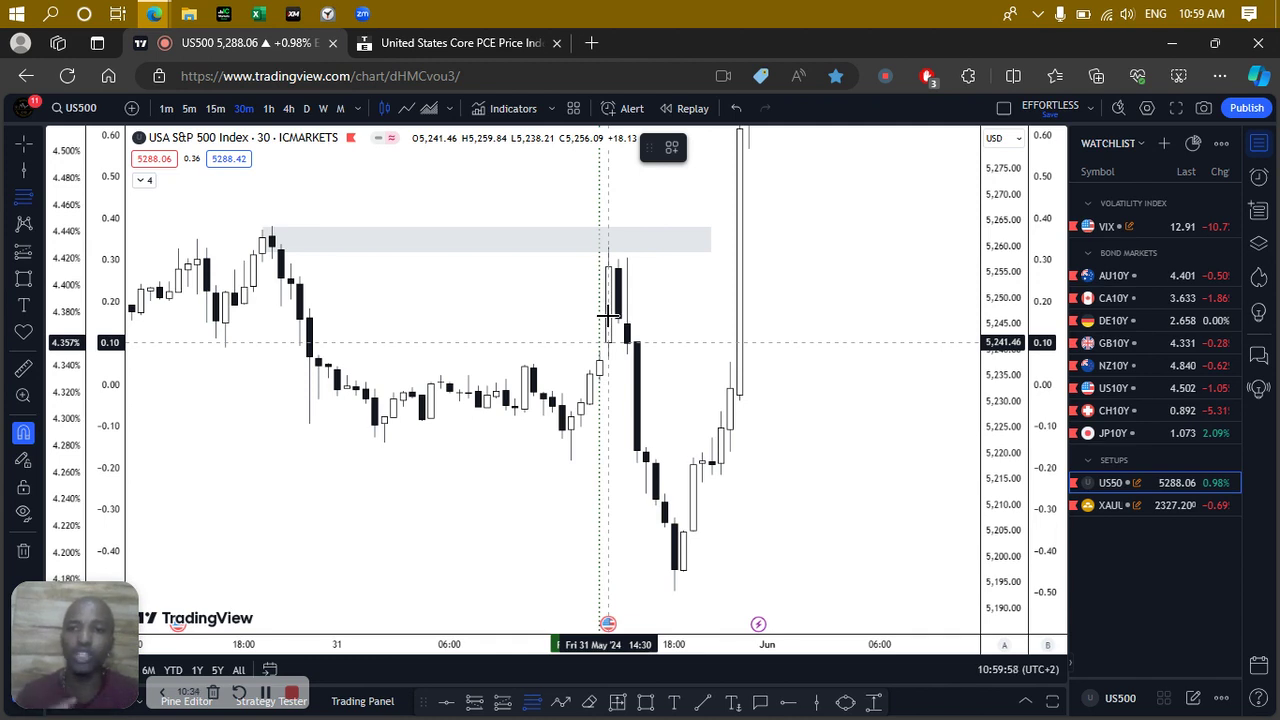
pyautogui.click(270, 226)
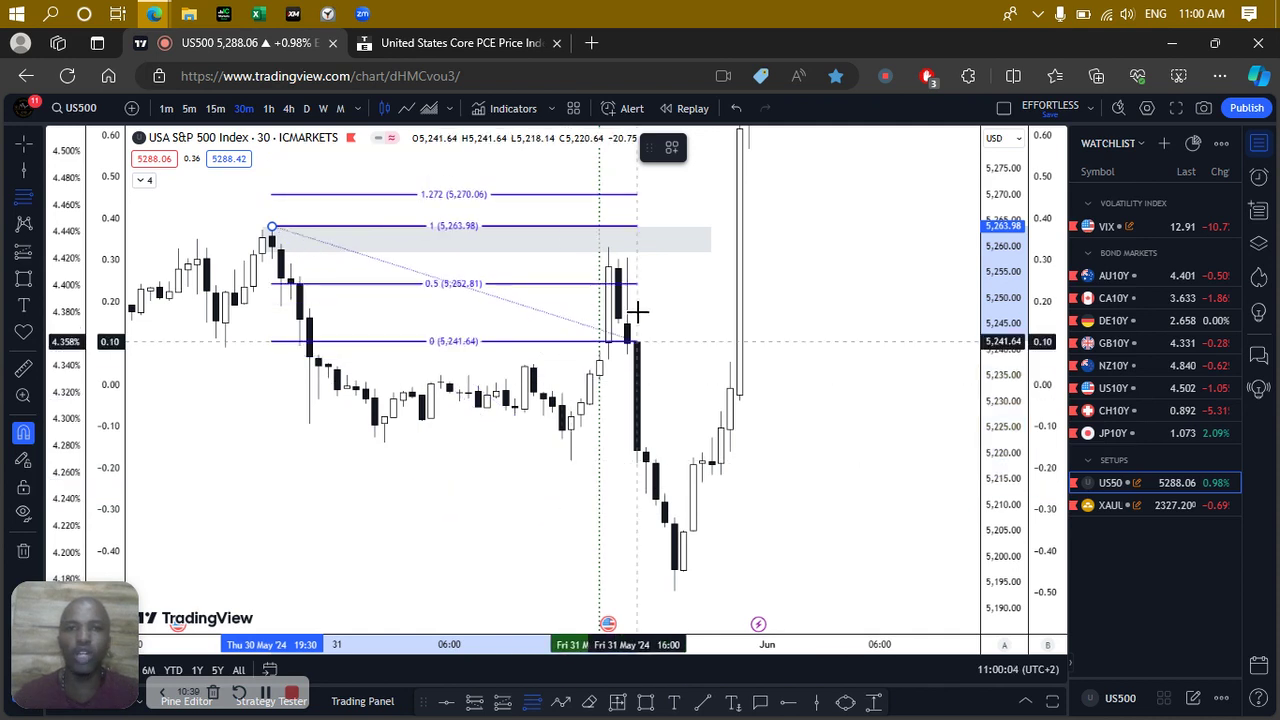
pyautogui.press('Escape')
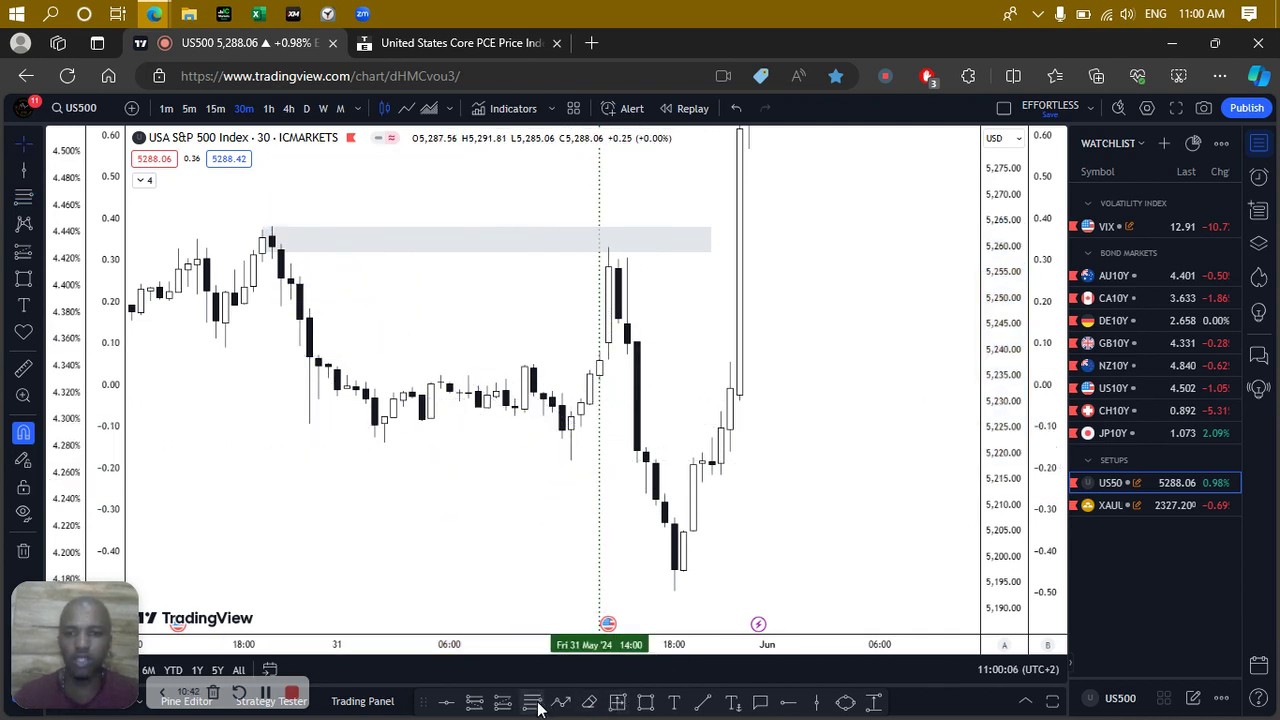
# Draw a Fibonacci retracement from the 31 May 12:30 low at 5,218.59 to the 30 May 19:30 high at 5,263.98.
pyautogui.click(570, 460)
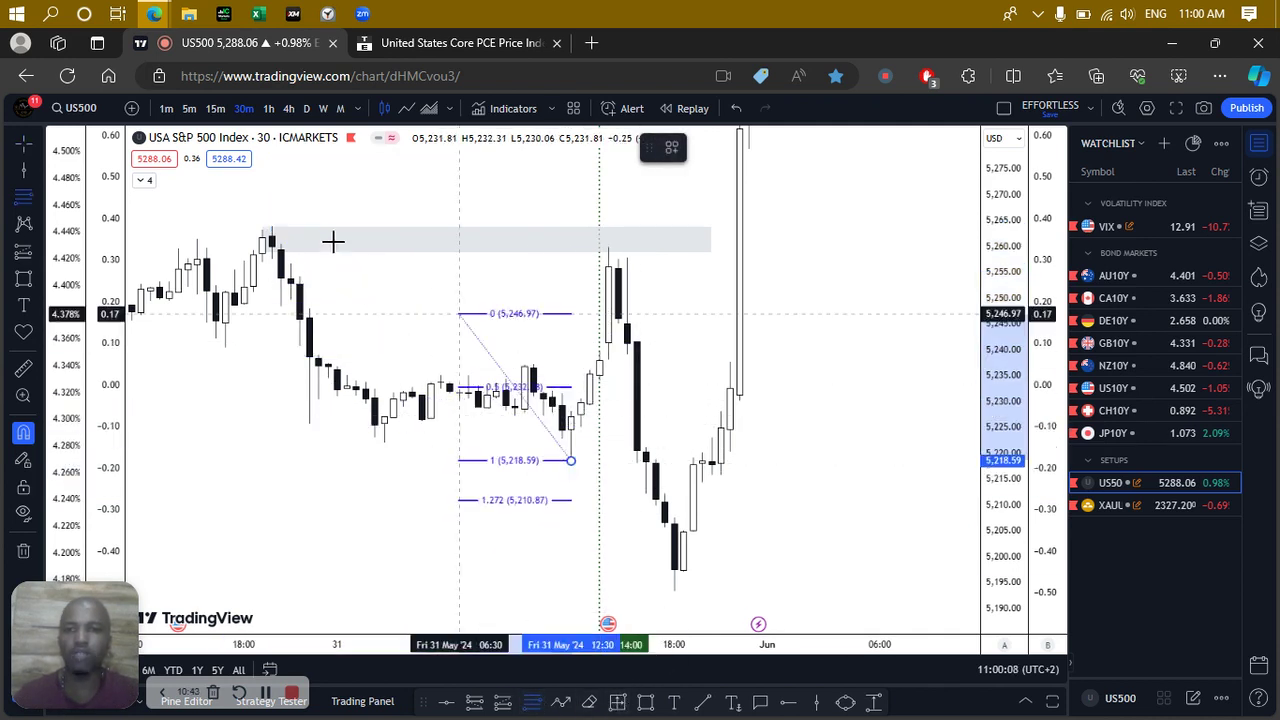
pyautogui.click(271, 226)
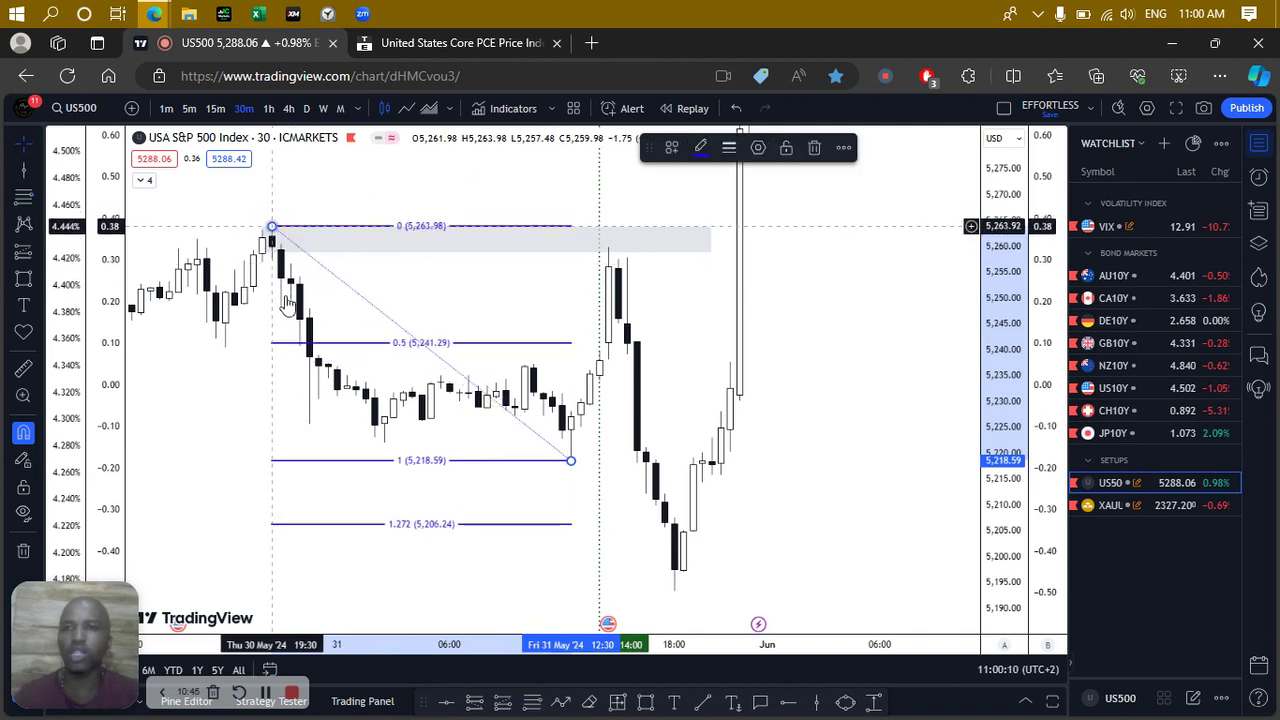
pyautogui.click(425, 305)
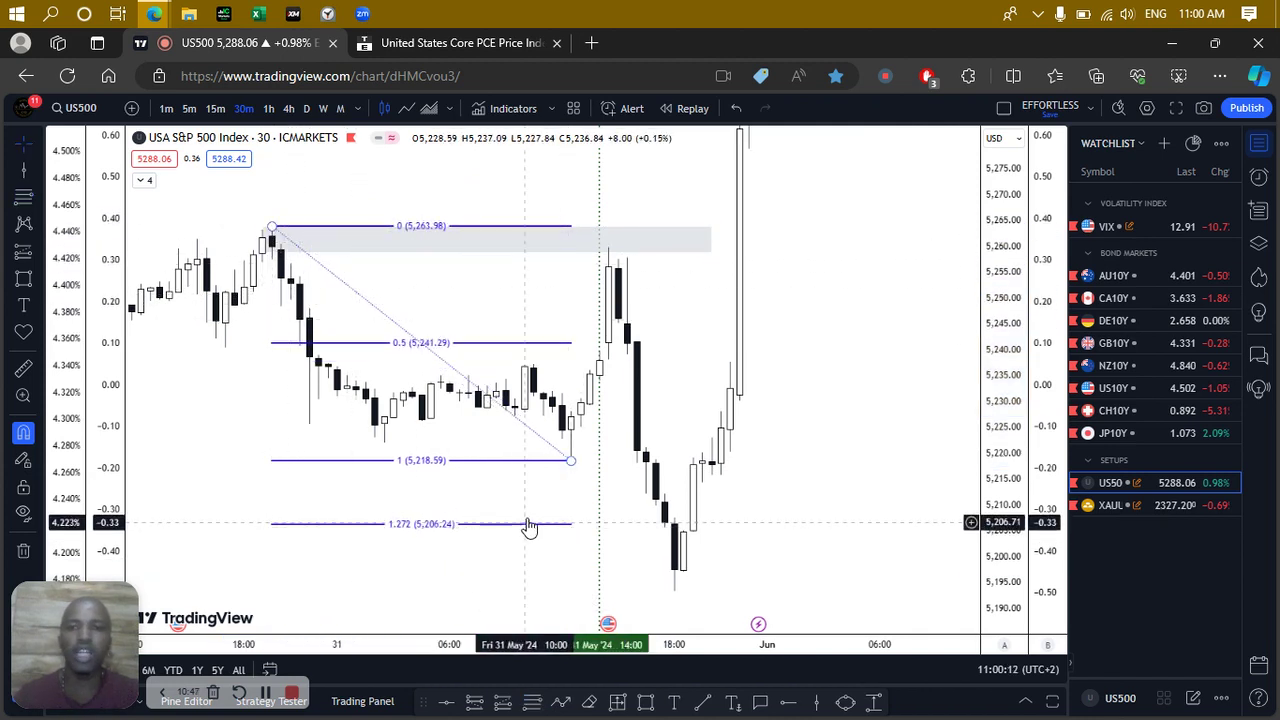
# Place a horizontal ray along the Fibonacci 1.272 level at about 5,206.13, extending across the post-release candles.
pyautogui.click(788, 703)
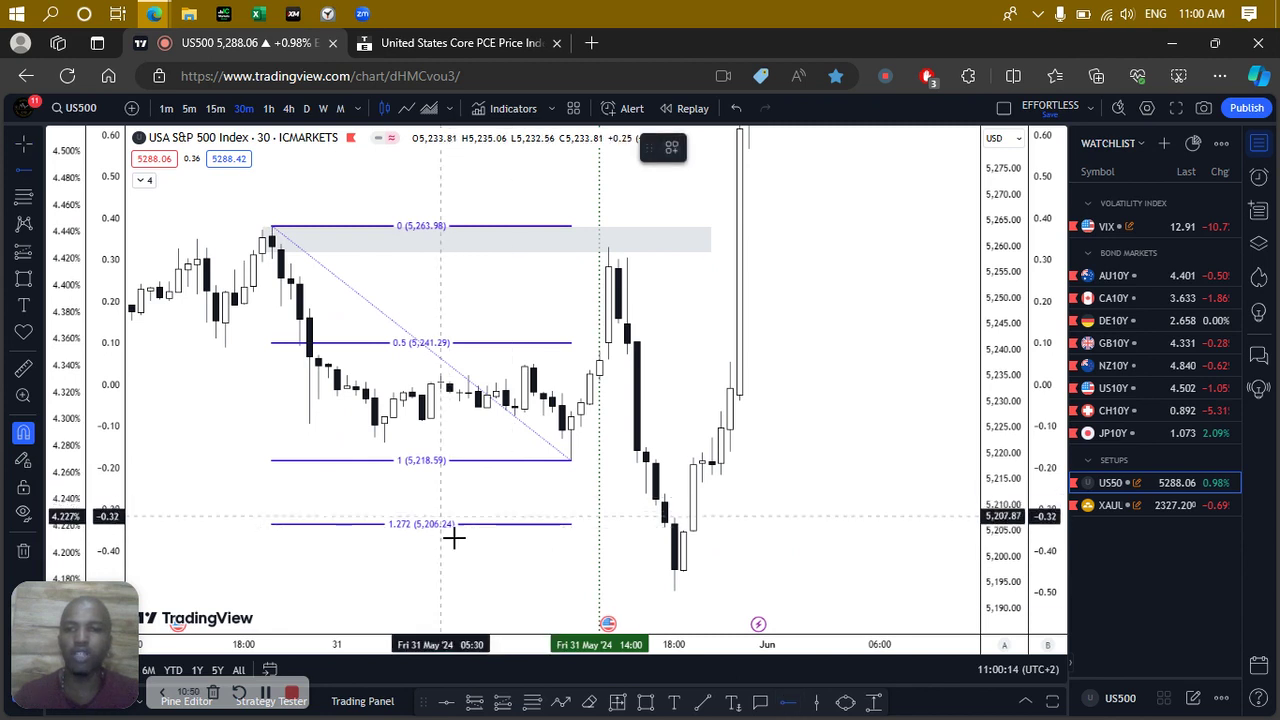
pyautogui.click(487, 524)
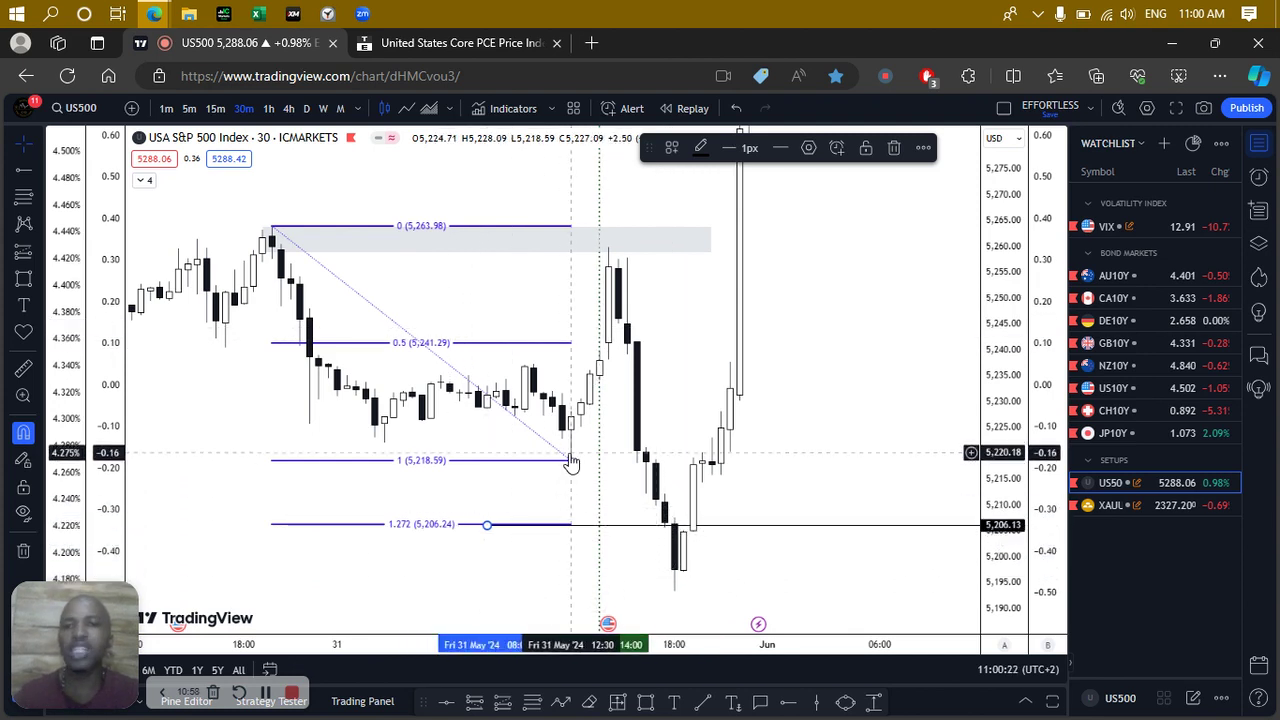
pyautogui.click(622, 310)
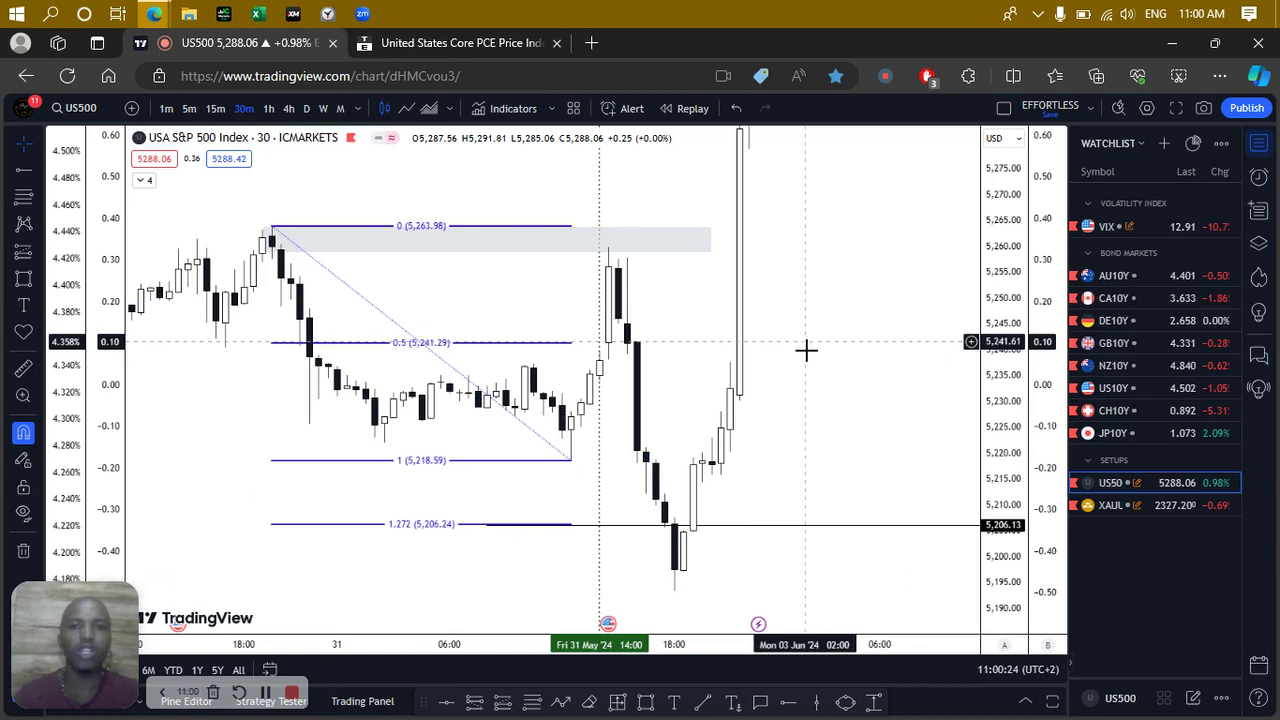
# Open the XAUUSD chart from the watchlist and mark the 31 May 14:30 release candle with a vertical line.
pyautogui.click(1157, 506)
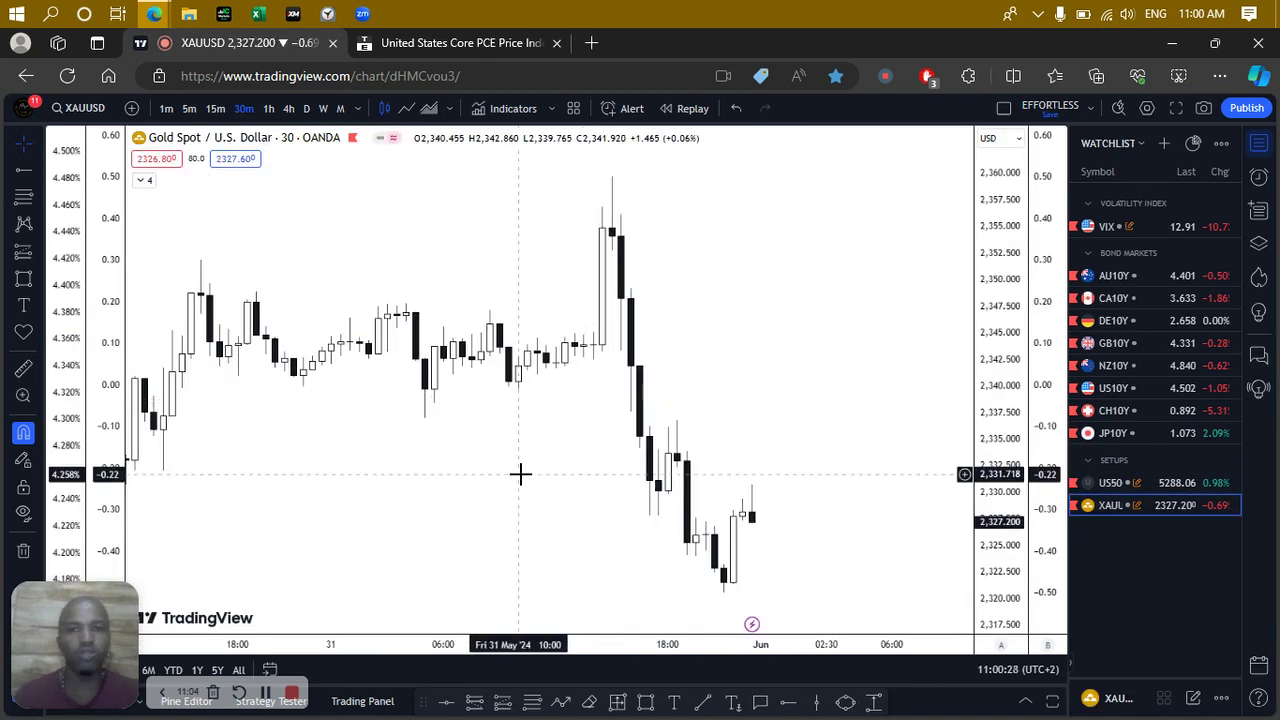
pyautogui.scroll(-4, 520, 471)
pyautogui.moveTo(625, 458); pyautogui.dragTo(581, 480)
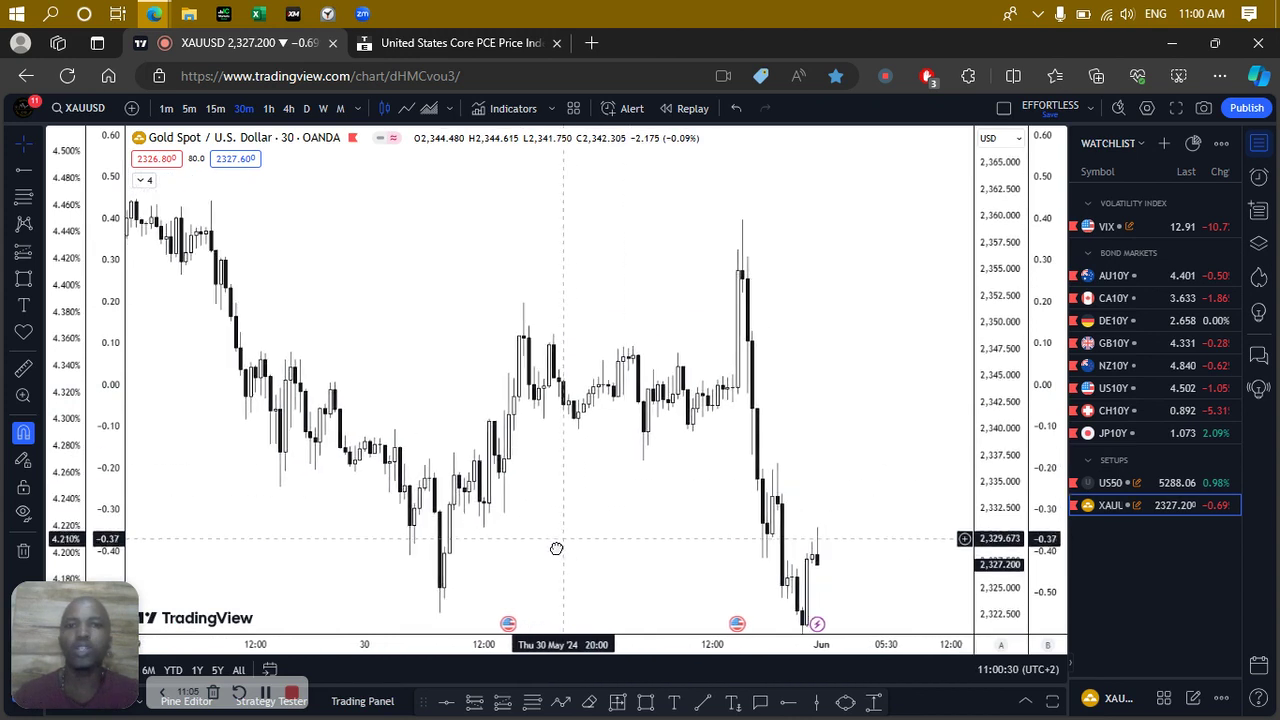
pyautogui.click(731, 415)
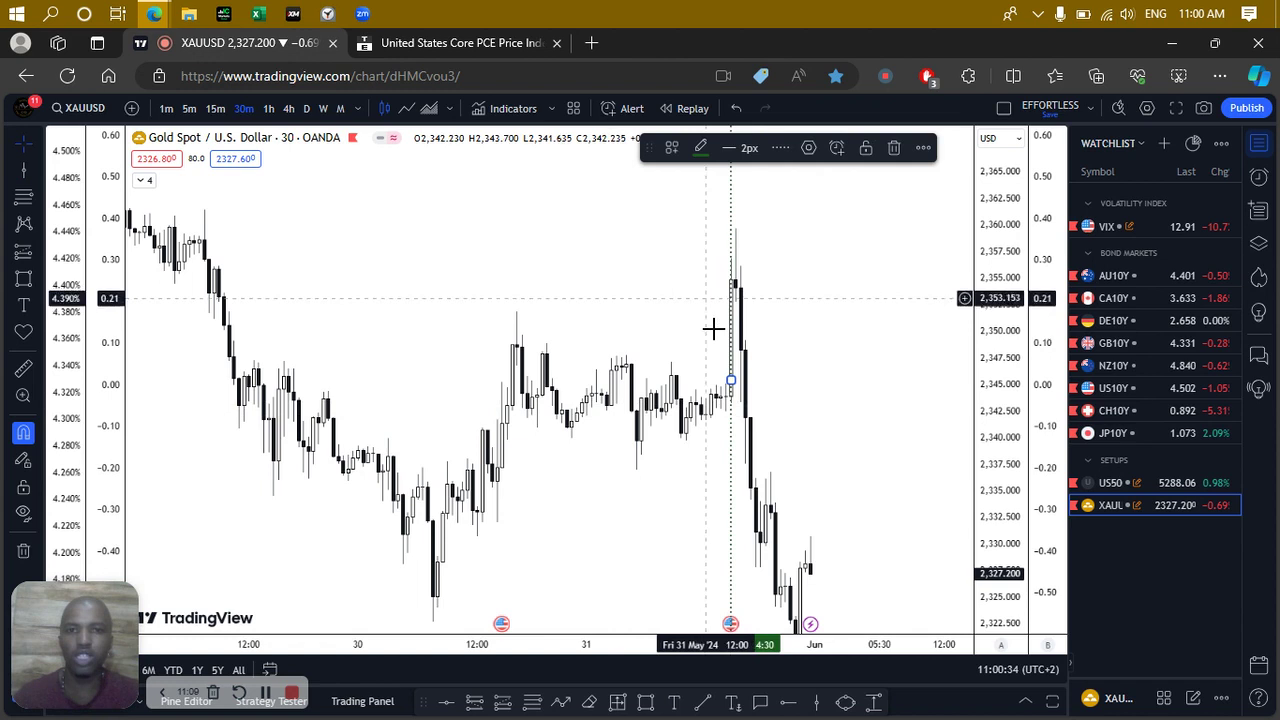
pyautogui.click(640, 366)
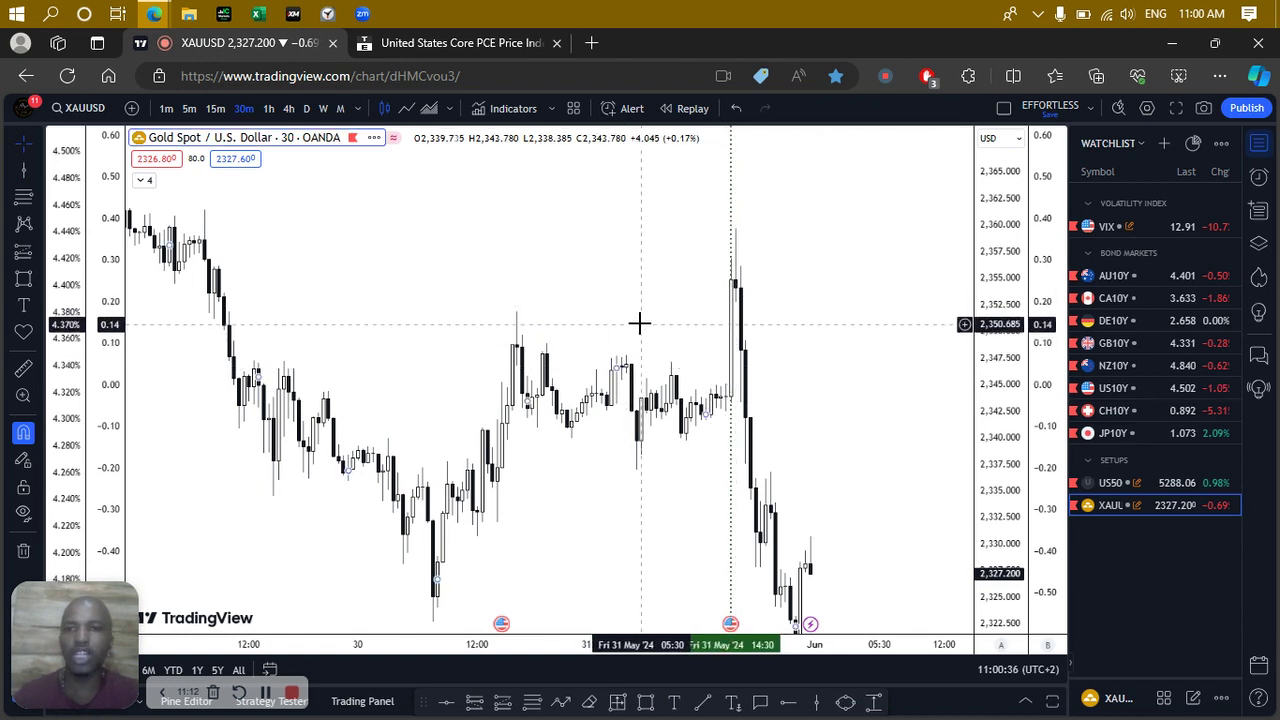
# Set the XAUUSD chart's timeframe to 1 hour and bring the price swings before the release into view.
pyautogui.click(268, 108)
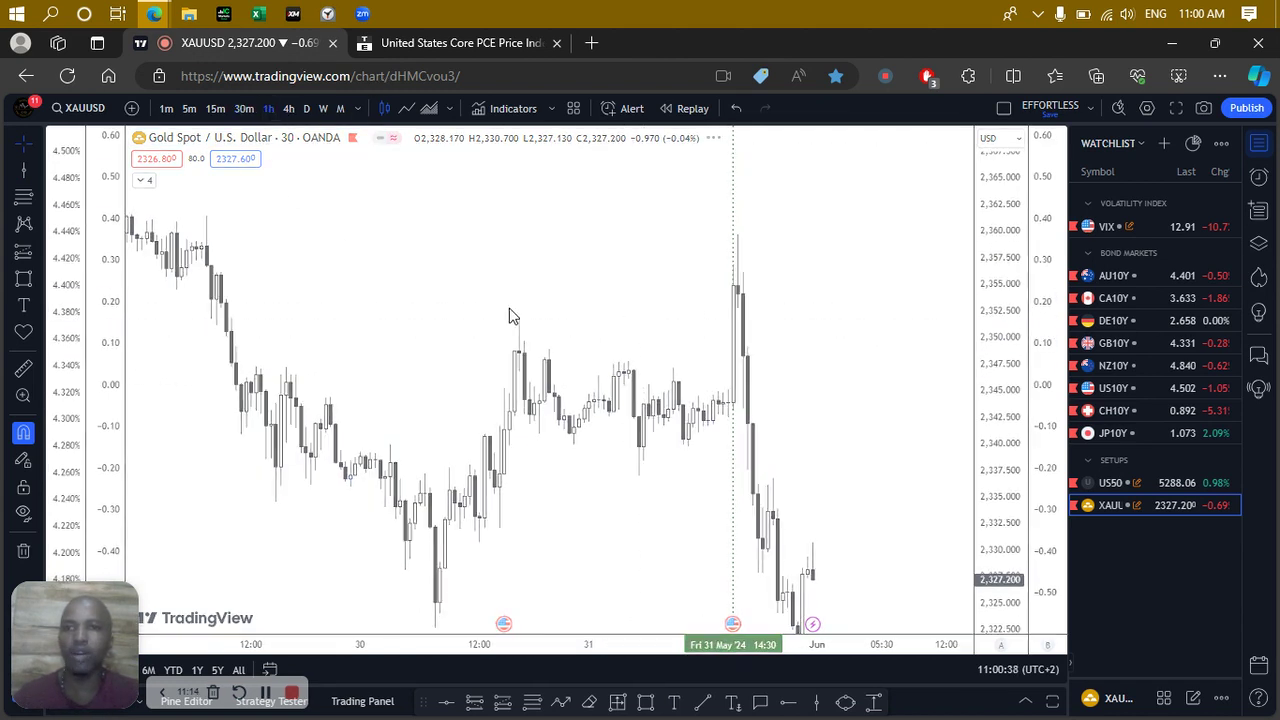
pyautogui.scroll(-2, 597, 590)
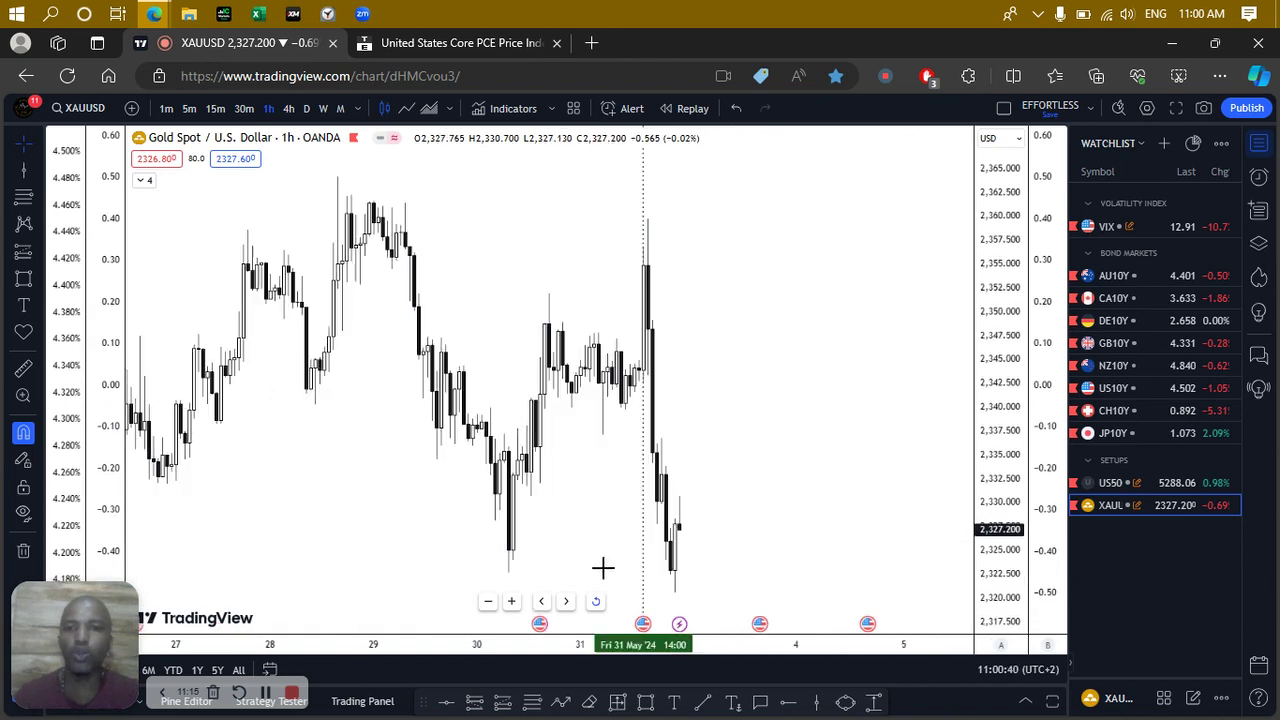
pyautogui.moveTo(517, 370); pyautogui.dragTo(980, 450)
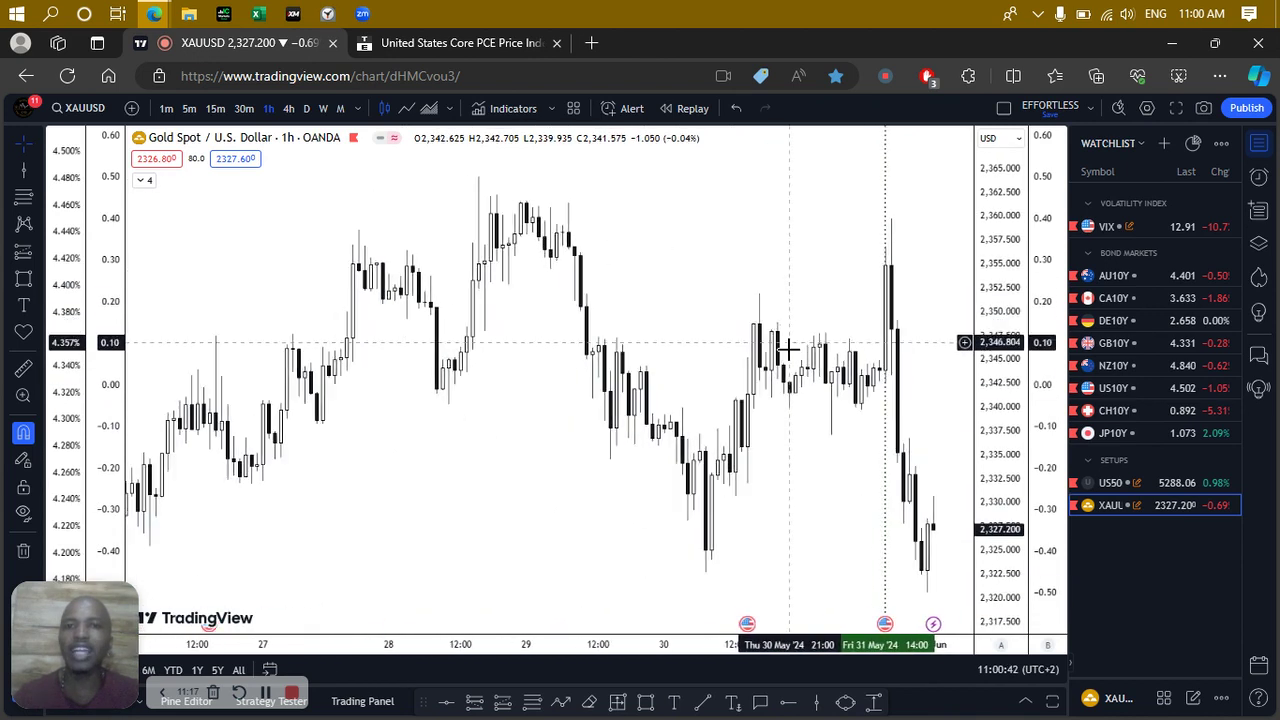
# Draw a rectangle zone from 2,358.265 to 2,361.450 starting at the 29 May 06:00 candle and extend it past the 31 May release line.
pyautogui.moveTo(1006, 508); pyautogui.dragTo(751, 400)
pyautogui.moveTo(1020, 500); pyautogui.dragTo(983, 425)
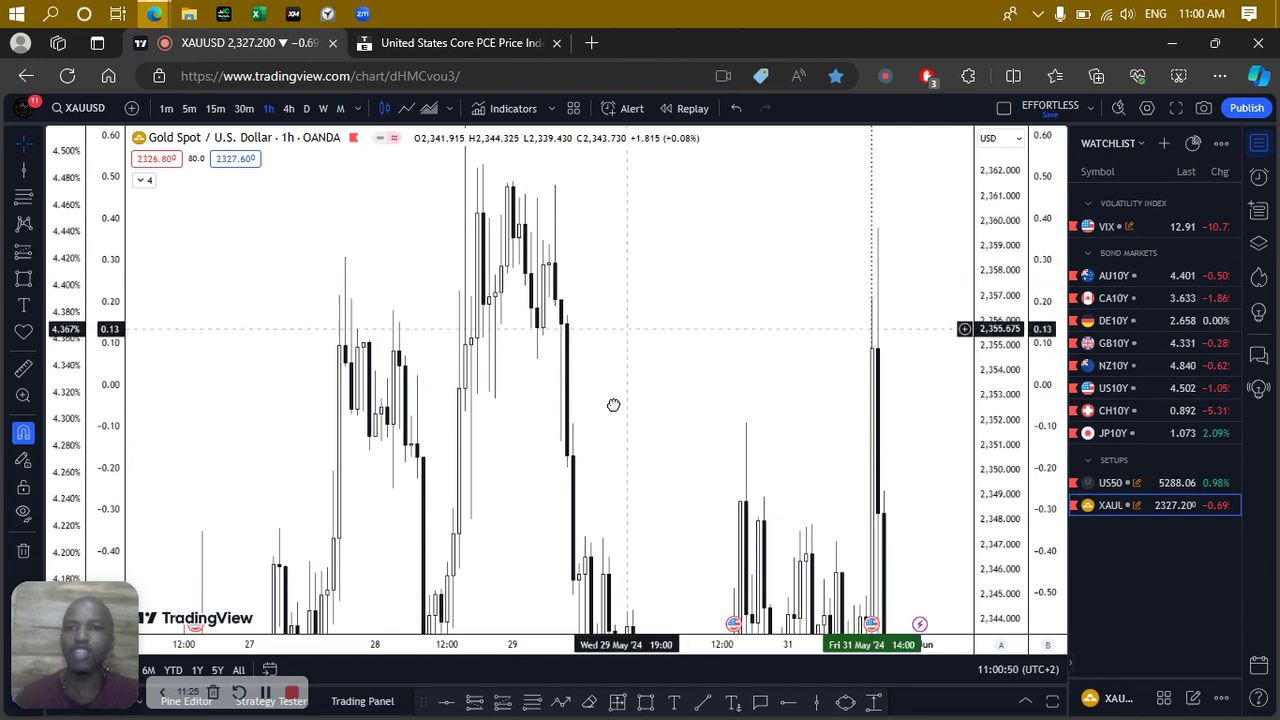
pyautogui.scroll(3, 603, 432)
pyautogui.moveTo(603, 432); pyautogui.dragTo(686, 437)
pyautogui.moveTo(982, 522); pyautogui.dragTo(988, 422)
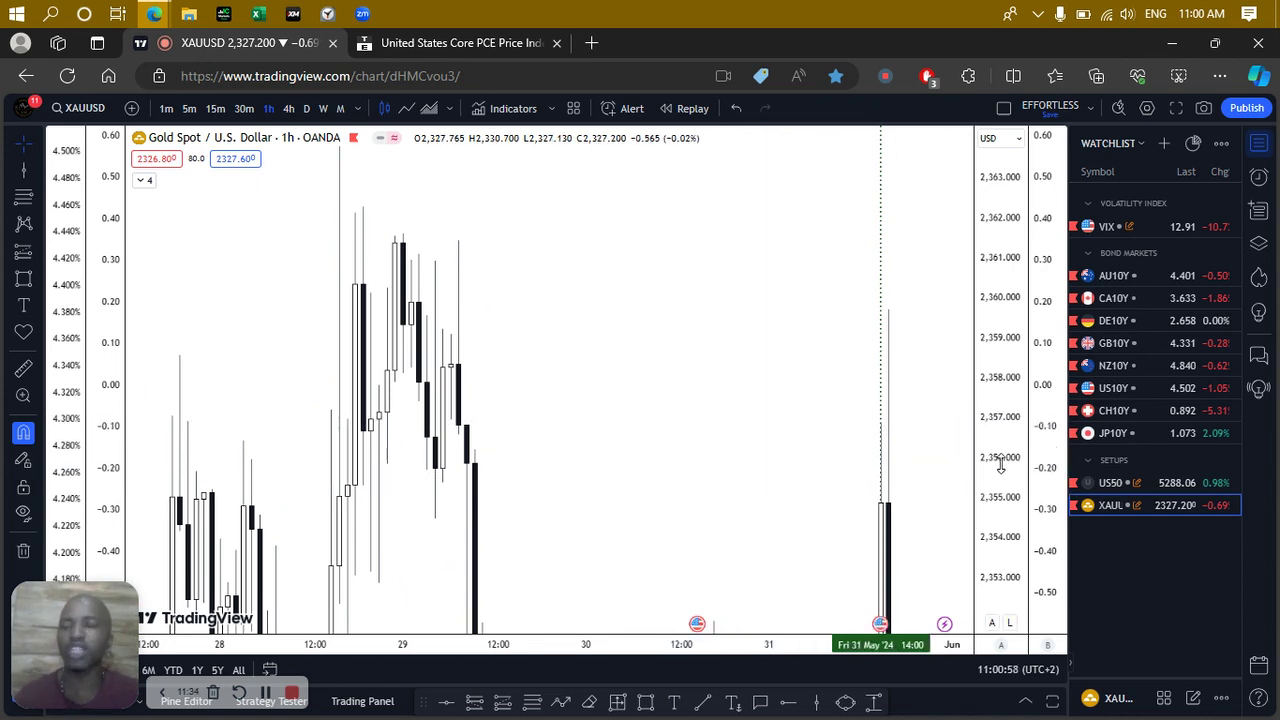
pyautogui.click(645, 702)
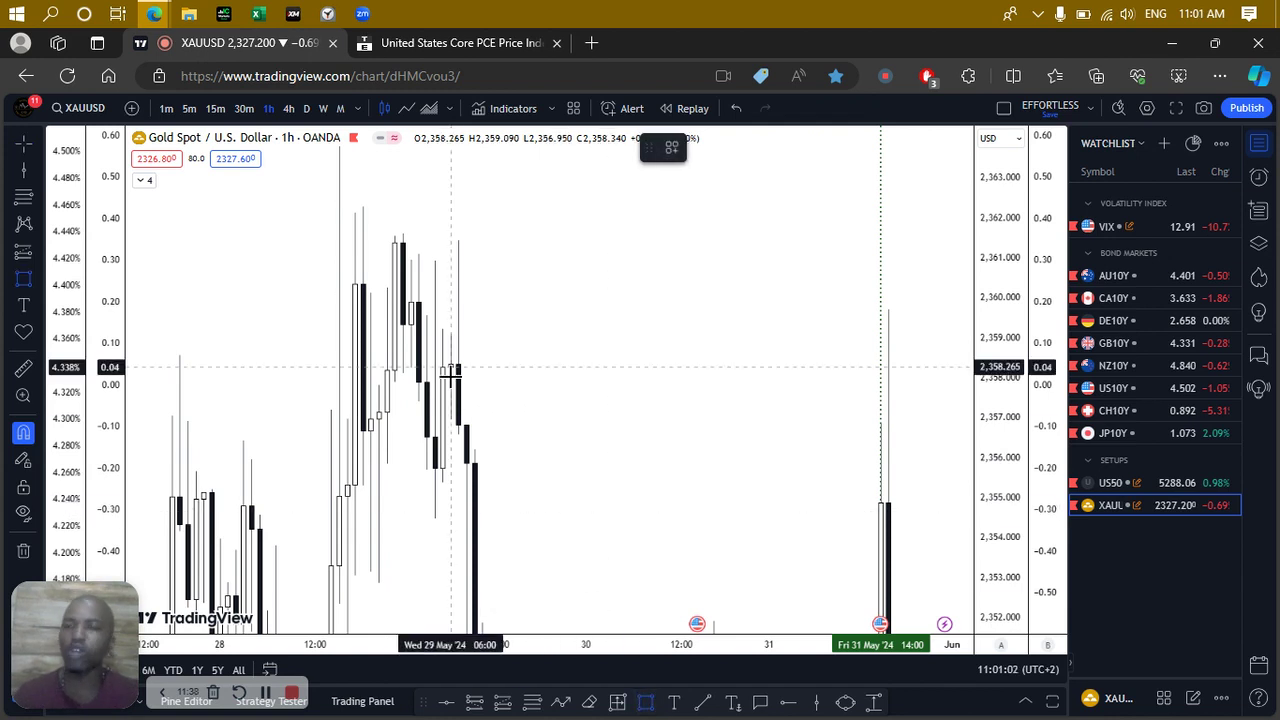
pyautogui.moveTo(452, 370); pyautogui.dragTo(455, 240)
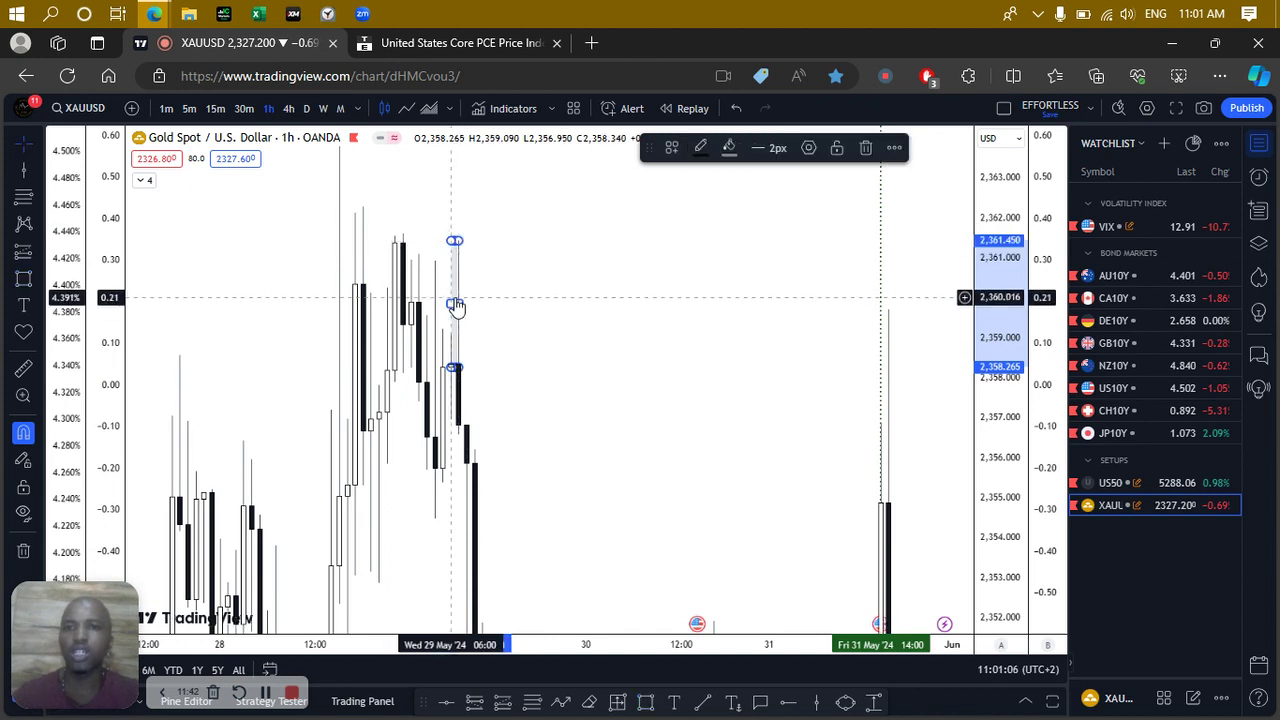
pyautogui.moveTo(456, 304); pyautogui.dragTo(968, 304)
pyautogui.click(784, 397)
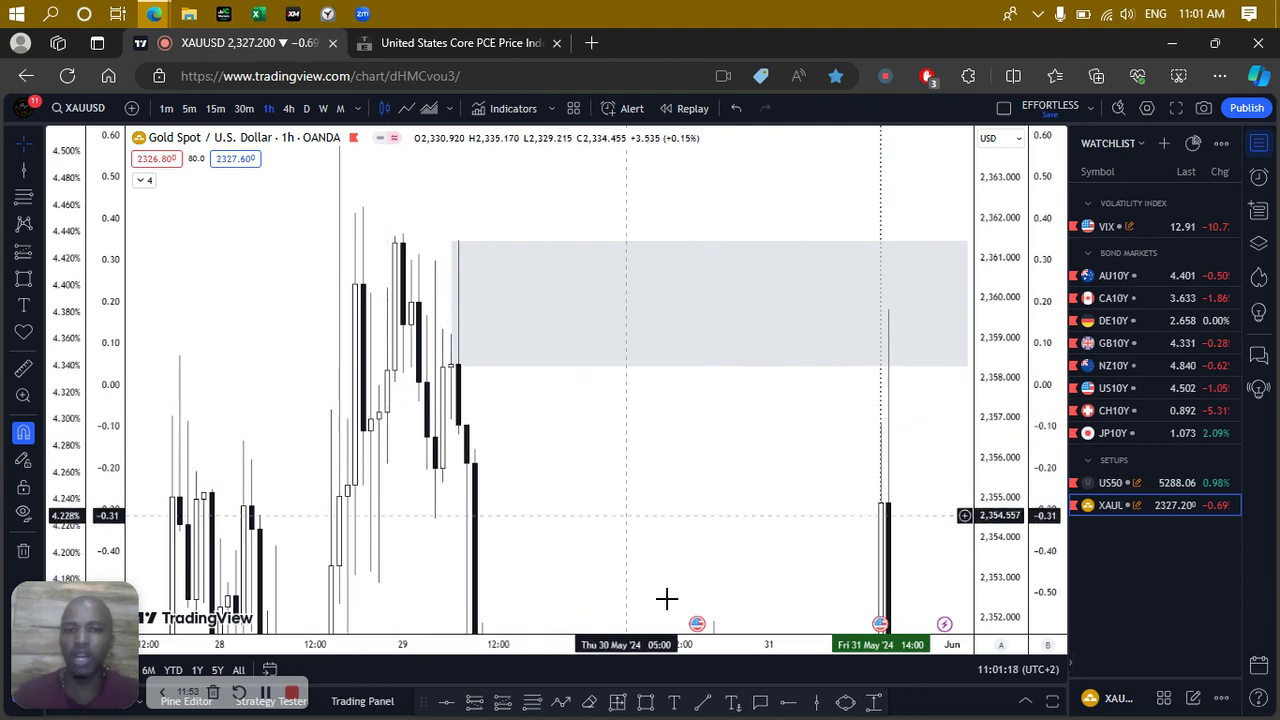
# Restore automatic price scaling and examine gold's reaction at the rectangle zone after the 31 May release.
pyautogui.doubleClick(1005, 400)
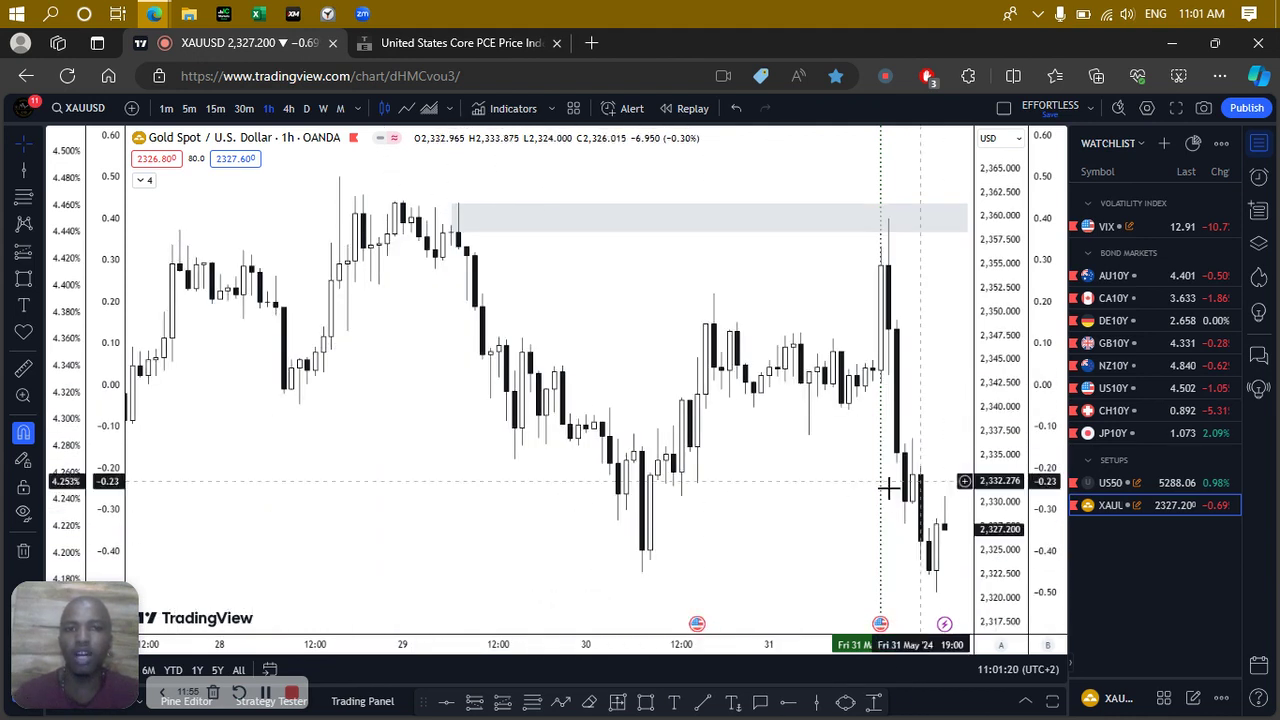
pyautogui.moveTo(846, 297); pyautogui.dragTo(626, 297)
pyautogui.click(702, 233)
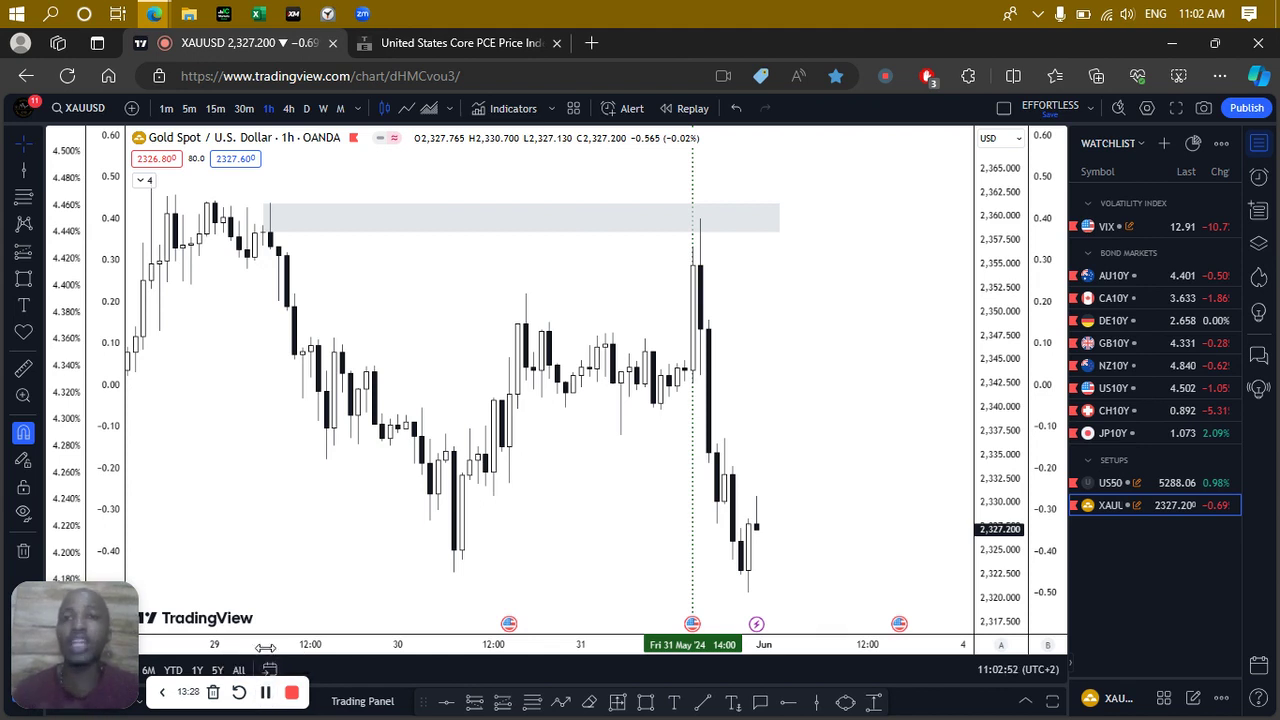
# Review the Core PCE Price Index MoM page in Trading Economics and return to the XAUUSD chart in TradingView.
pyautogui.click(467, 47)
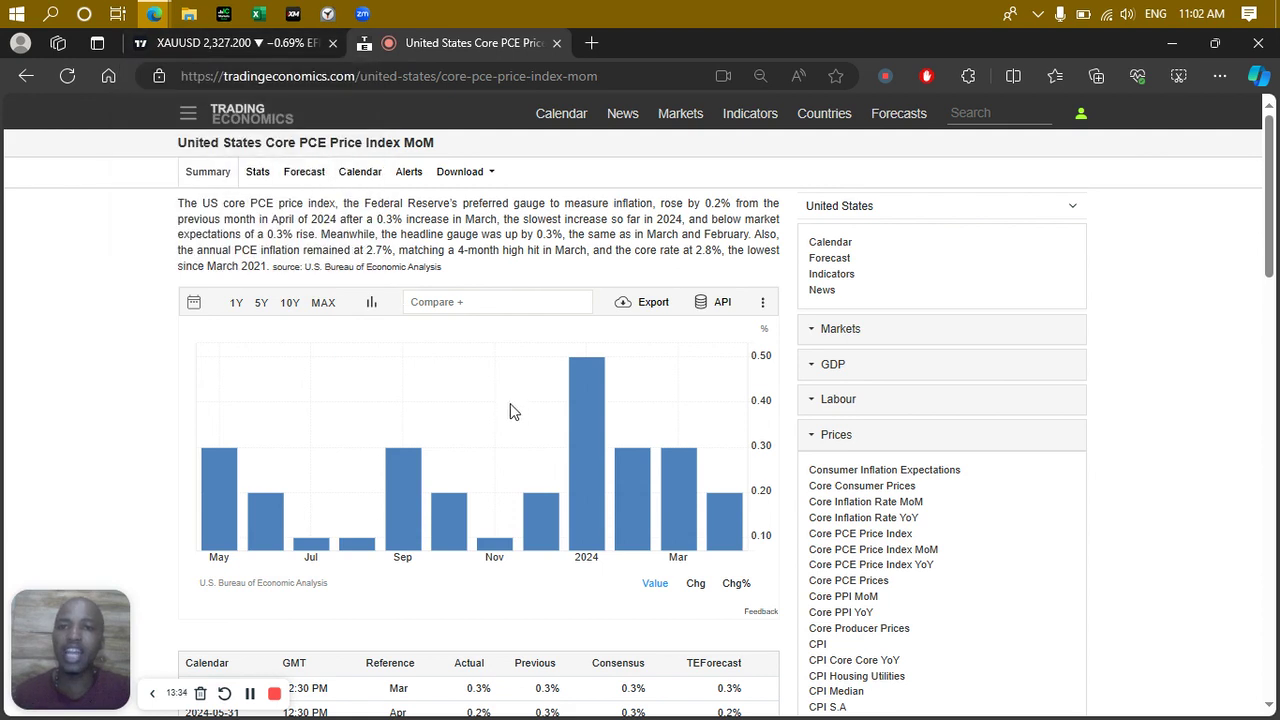
pyautogui.click(218, 44)
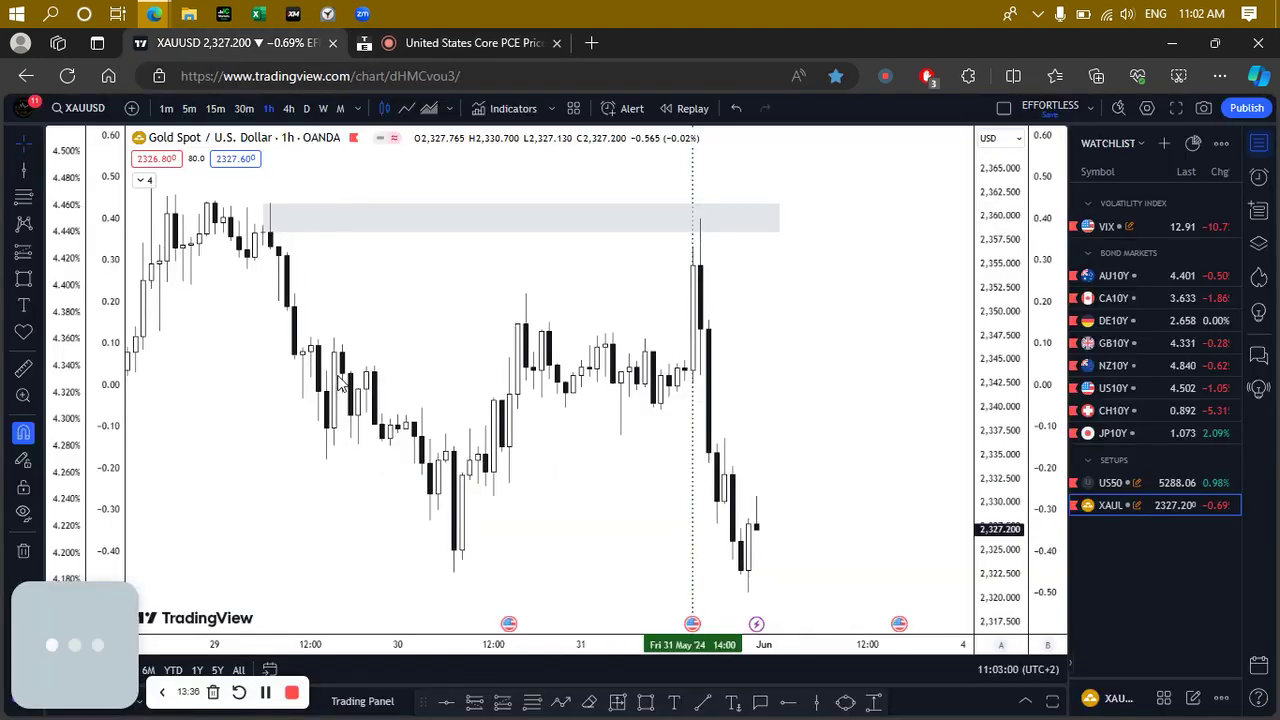